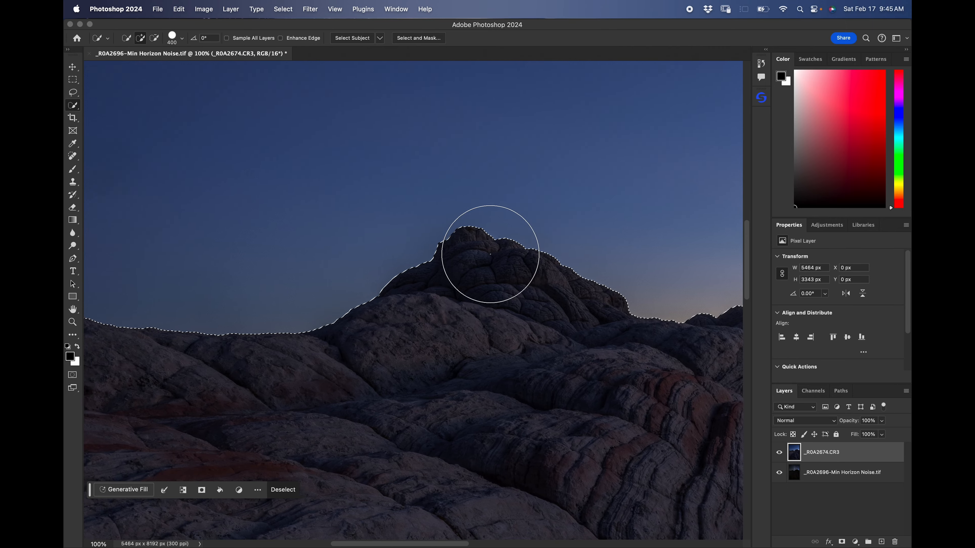
Smooth the sky selection's edge with a sample radius of 1 pixel
scroll(490, 254, right, 15)
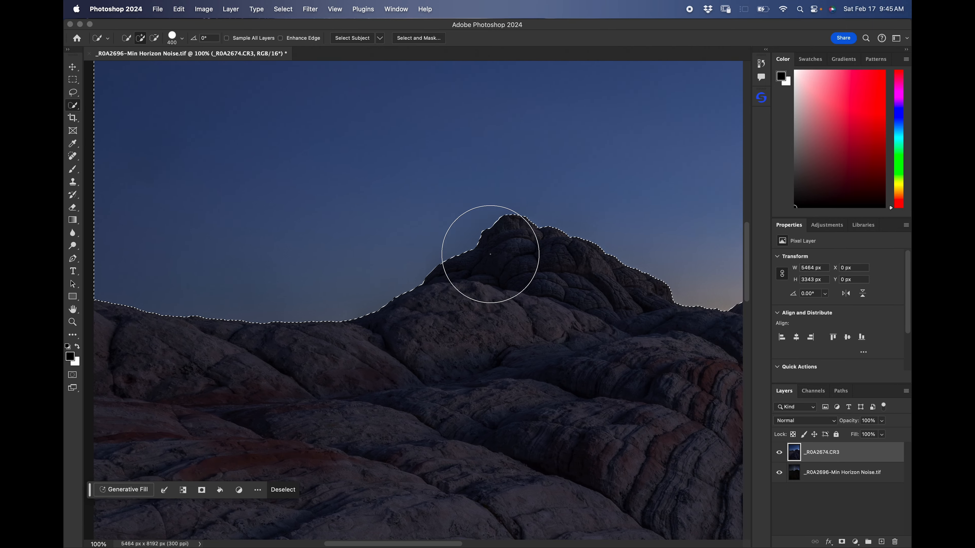
key(super+0)
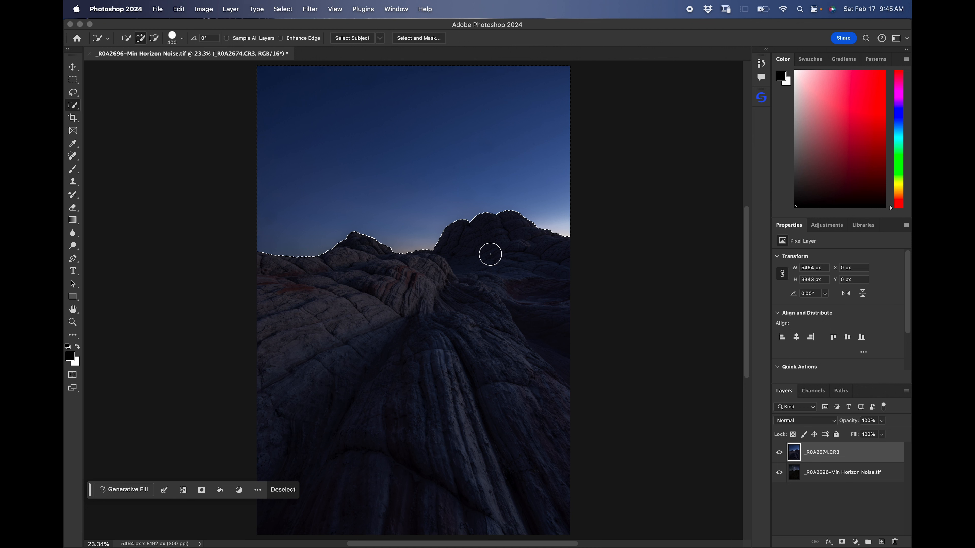
click(284, 10)
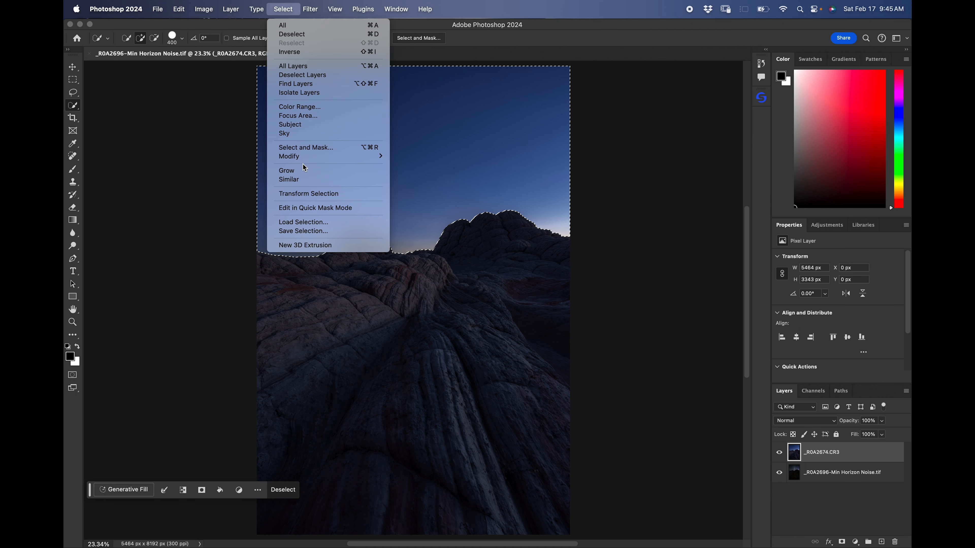
mouse_move(345, 156)
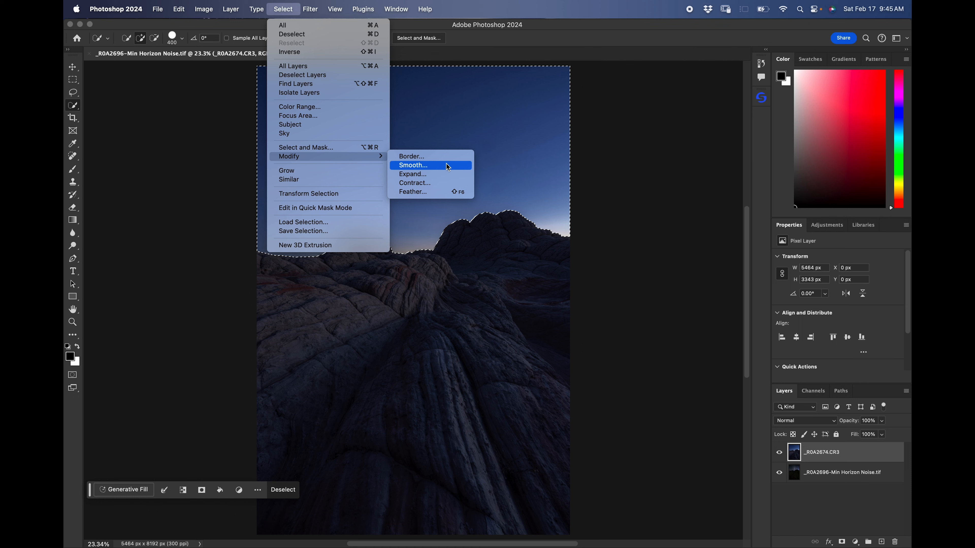
click(447, 166)
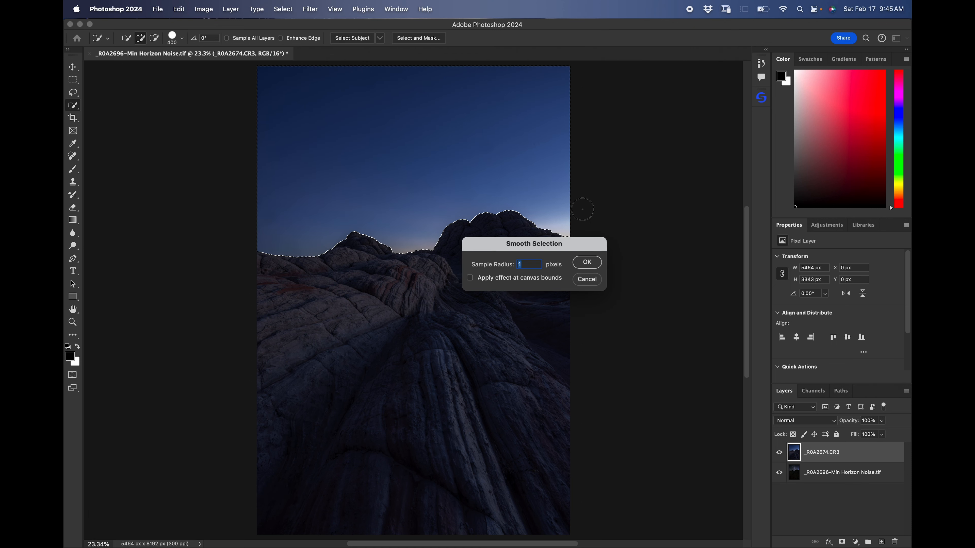
click(587, 263)
Feather the sky selection with a radius of 0.5 pixels
click(284, 9)
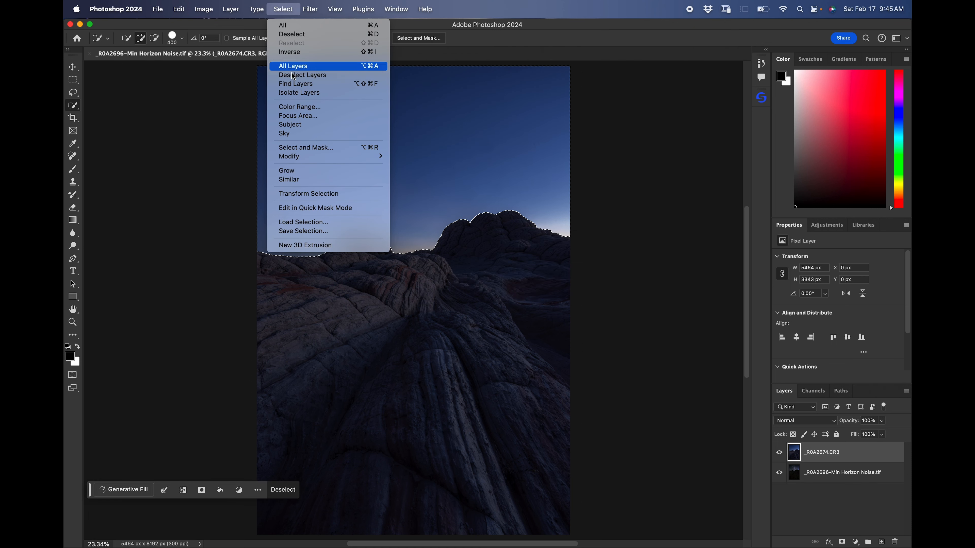
mouse_move(306, 157)
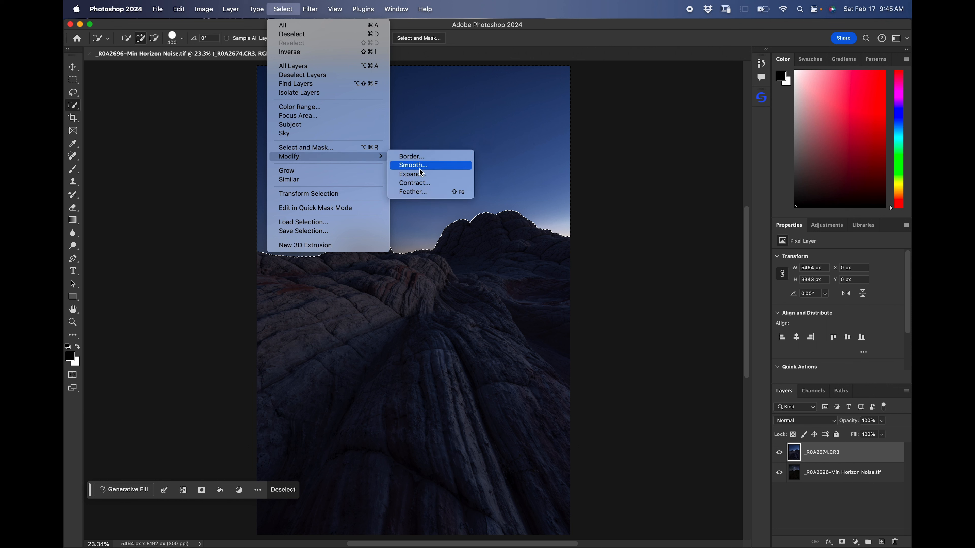
click(414, 192)
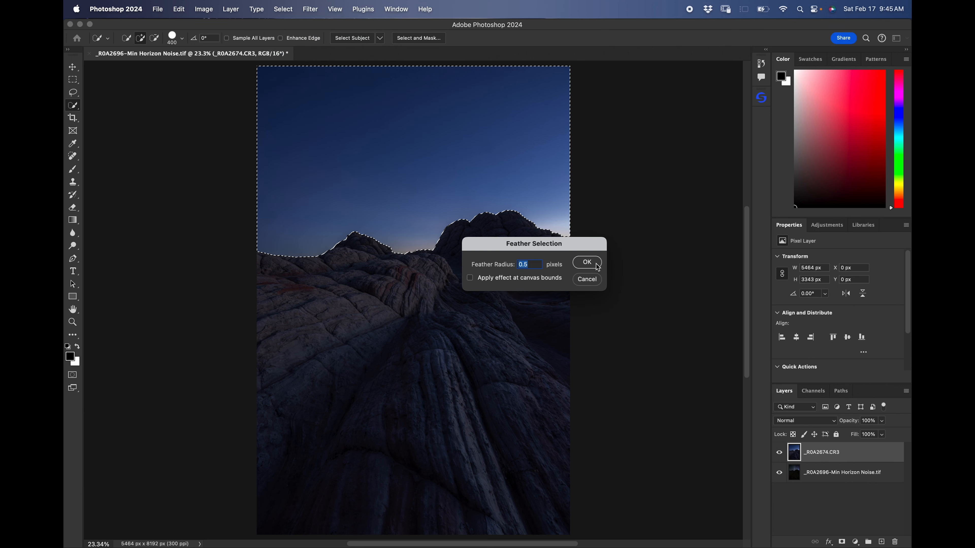
click(587, 263)
Expand the feathered sky selection outward over the horizon edge
click(290, 11)
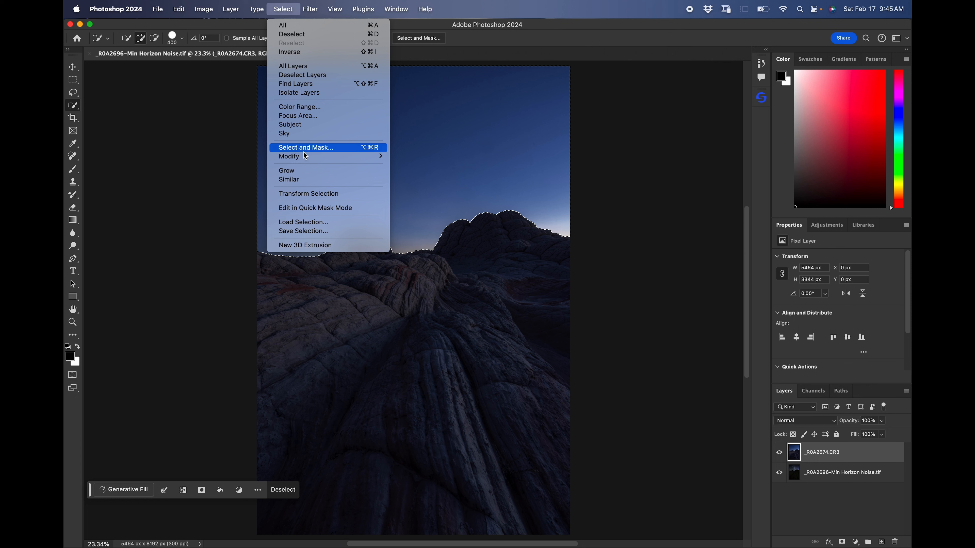
mouse_move(306, 157)
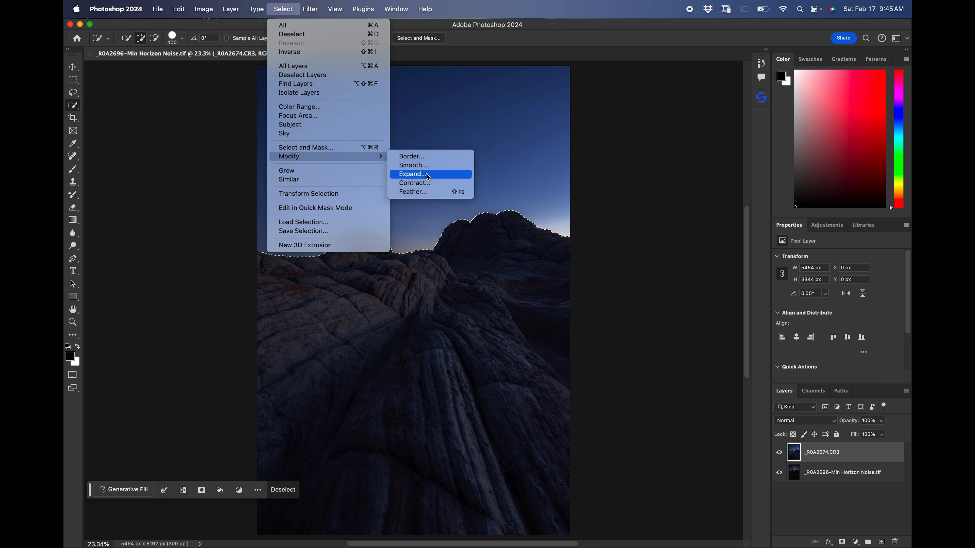
click(413, 174)
click(589, 263)
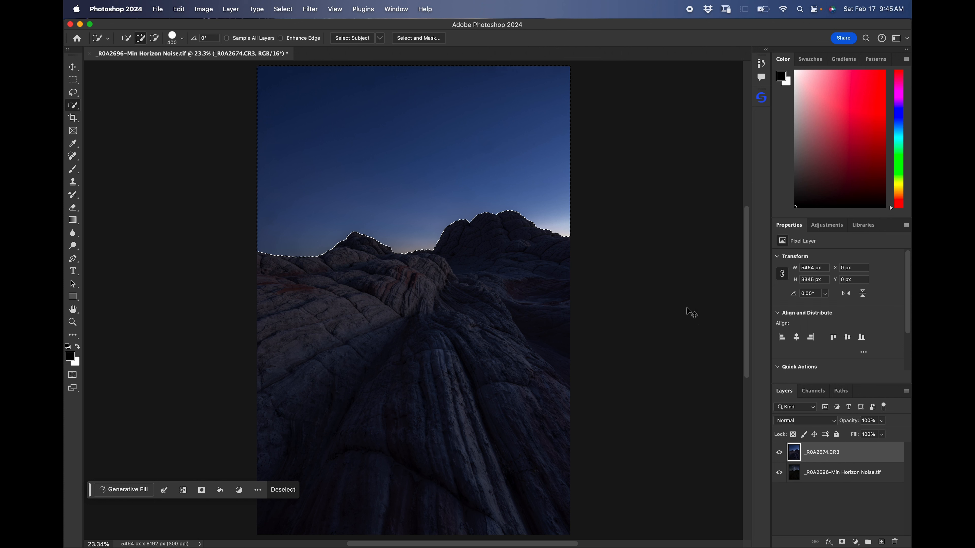
Add a layer mask from the sky selection to the _R0A2674.CR3 layer and invert the mask to hide its sky
click(842, 542)
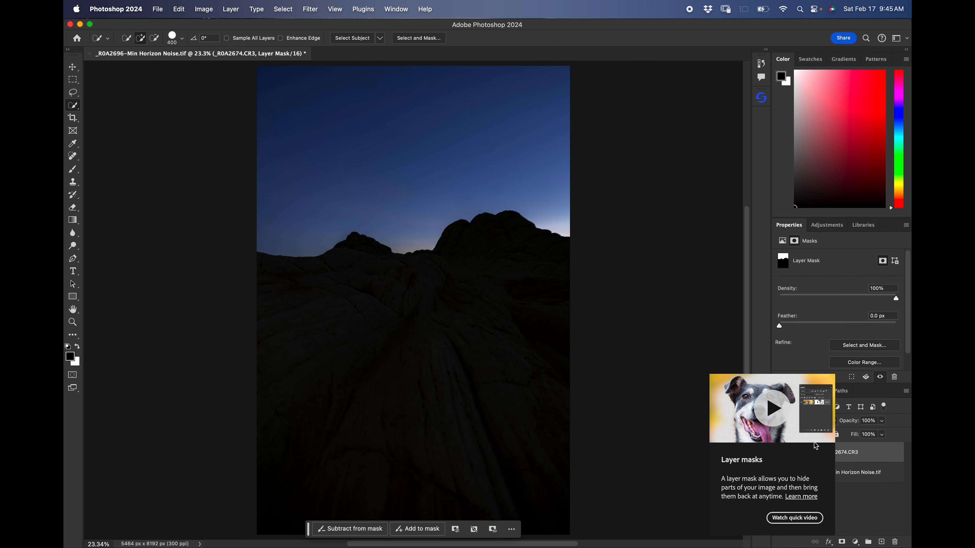
key(super+i)
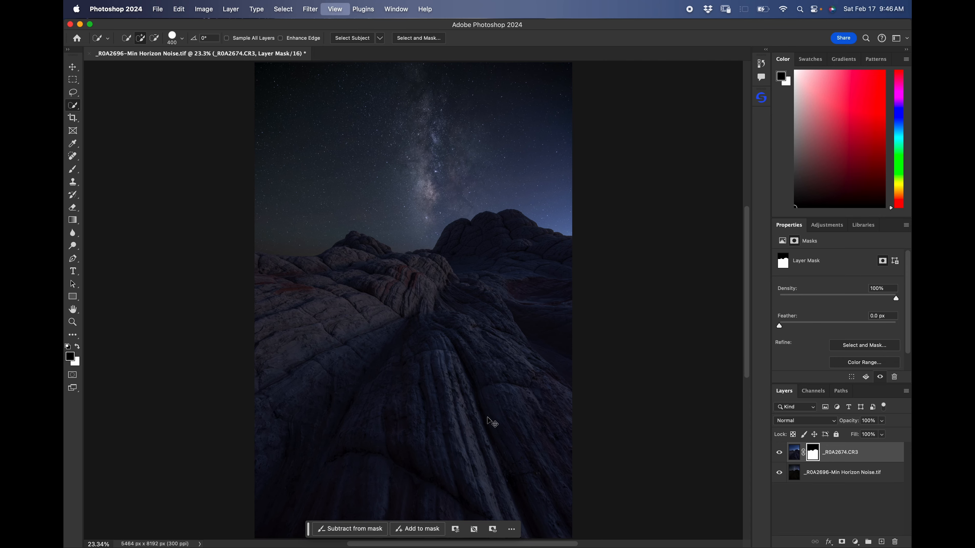
Examine the blend between rocks and starry sky along the whole horizon up close, including both rock peaks
key(super+equal)
key(super+equal)
key(super+equal)
key(super+equal)
scroll(488, 259, up, 5)
scroll(489, 259, right, 3)
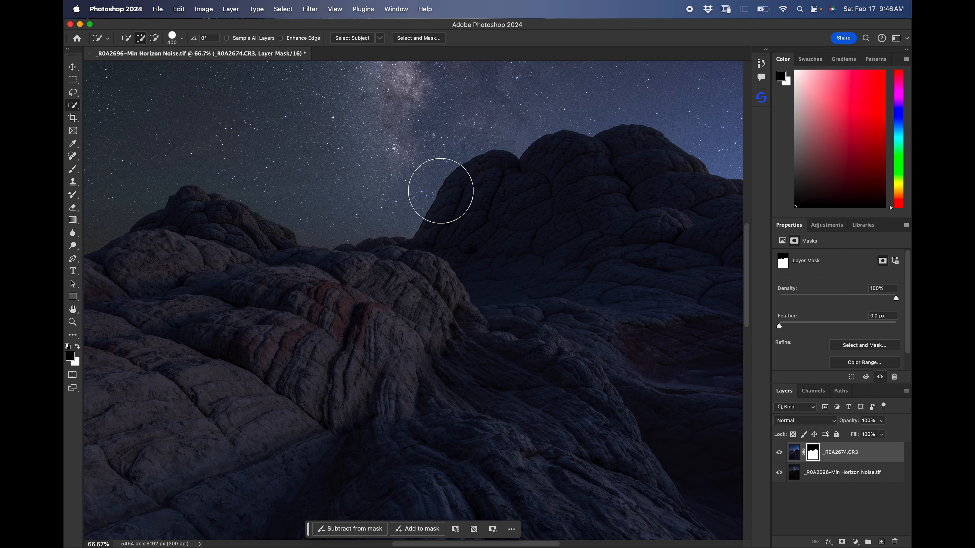
scroll(454, 197, left, 10)
scroll(454, 197, up, 3)
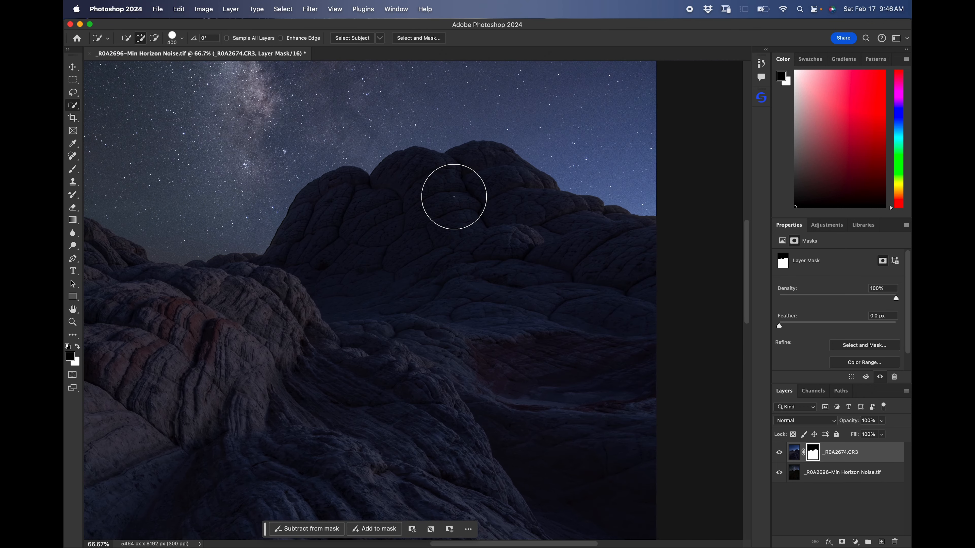
scroll(454, 197, down, 3)
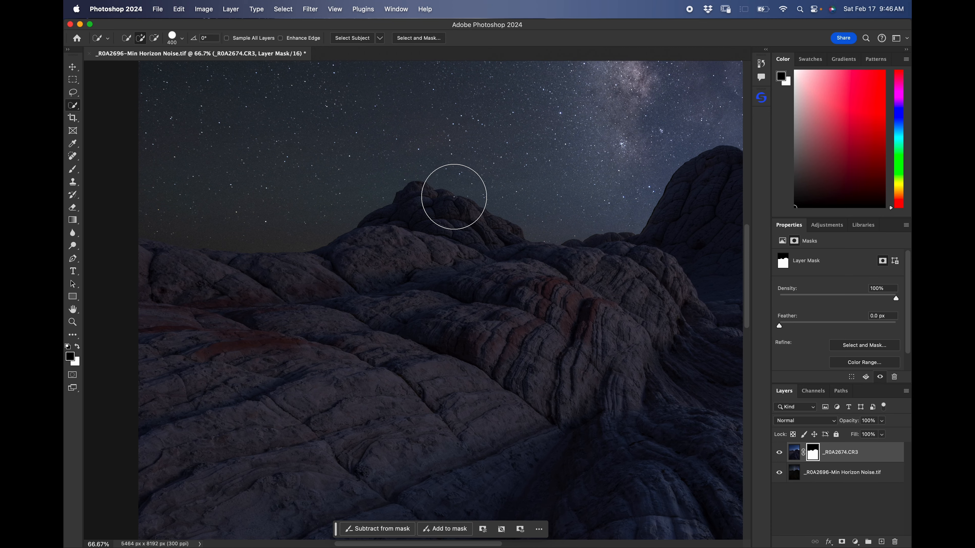
scroll(453, 197, left, 2)
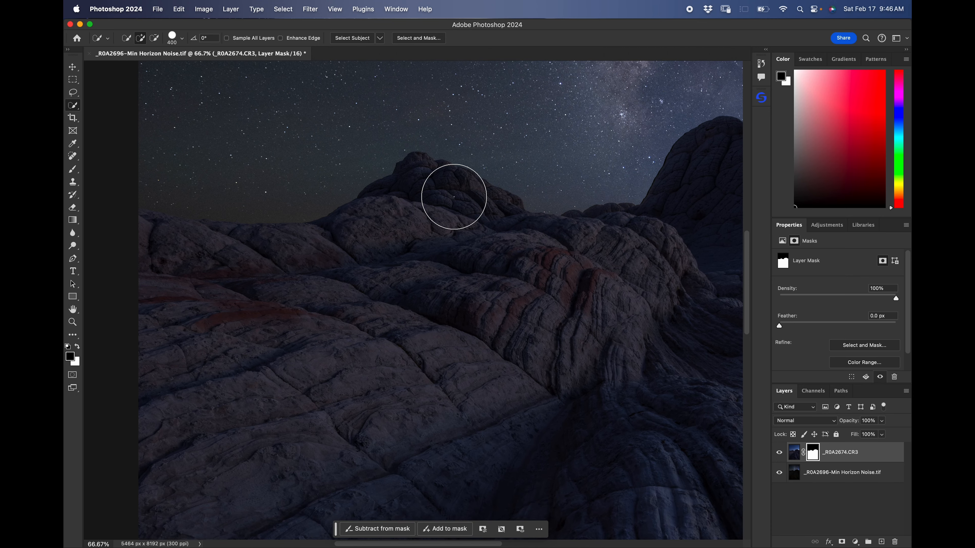
scroll(454, 197, up, 1)
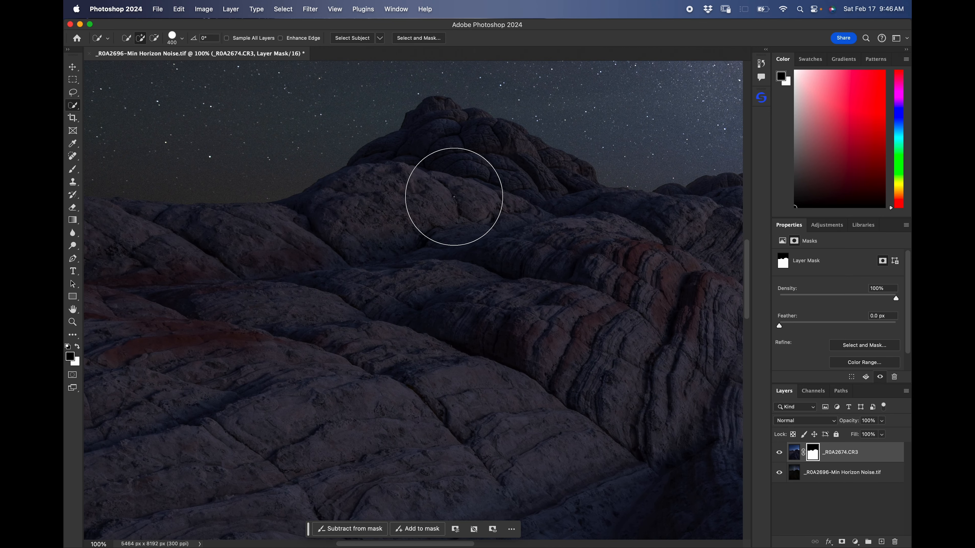
scroll(454, 197, right, 15)
scroll(454, 197, up, 2)
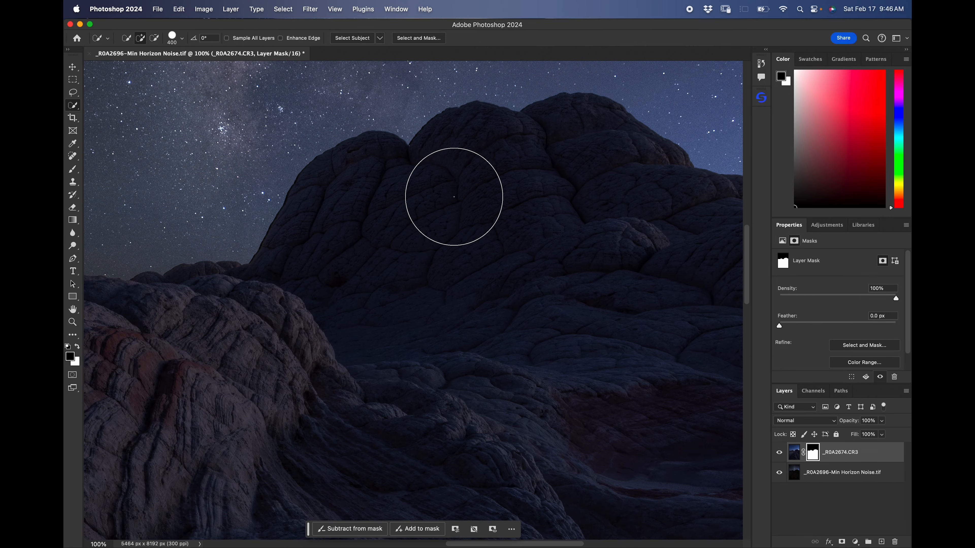
scroll(454, 197, left, 5)
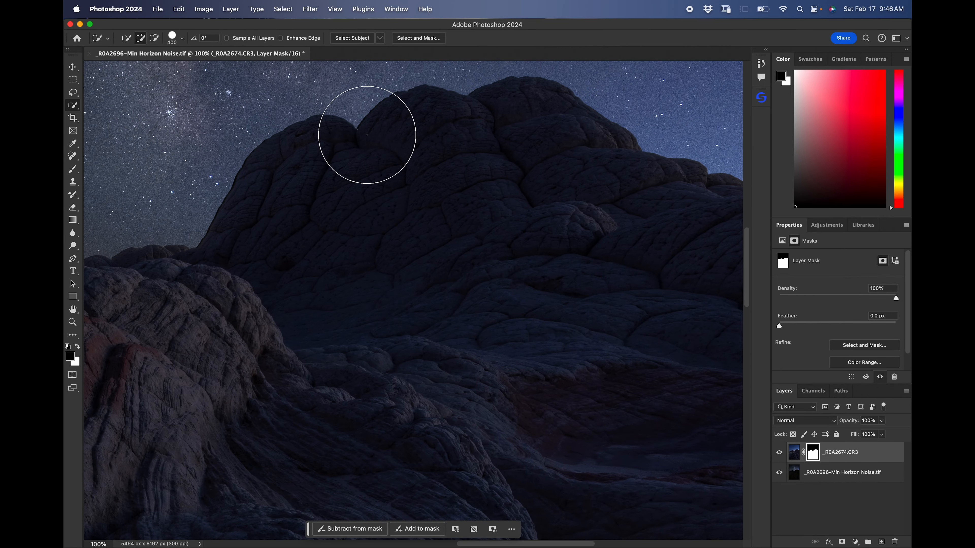
scroll(380, 185, left, 10)
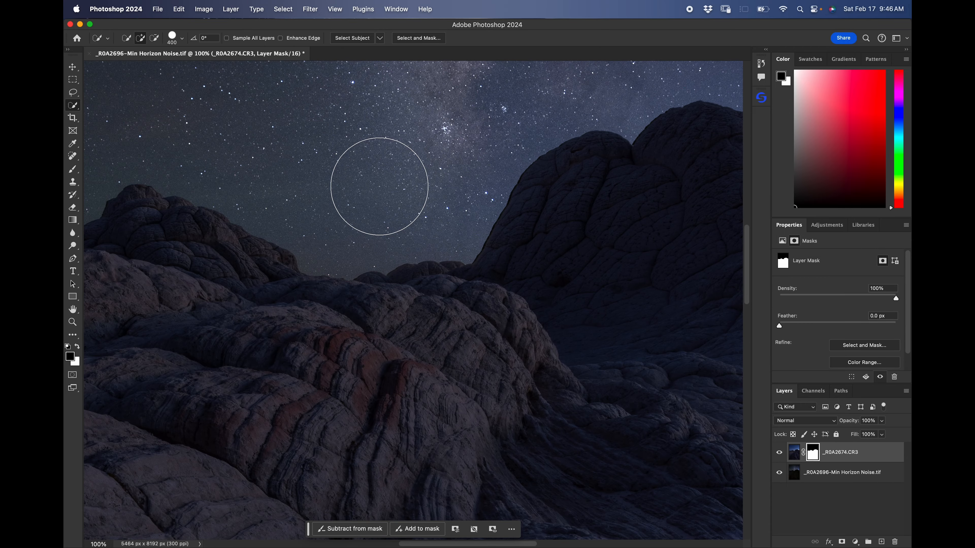
scroll(380, 187, left, 5)
key(super+minus)
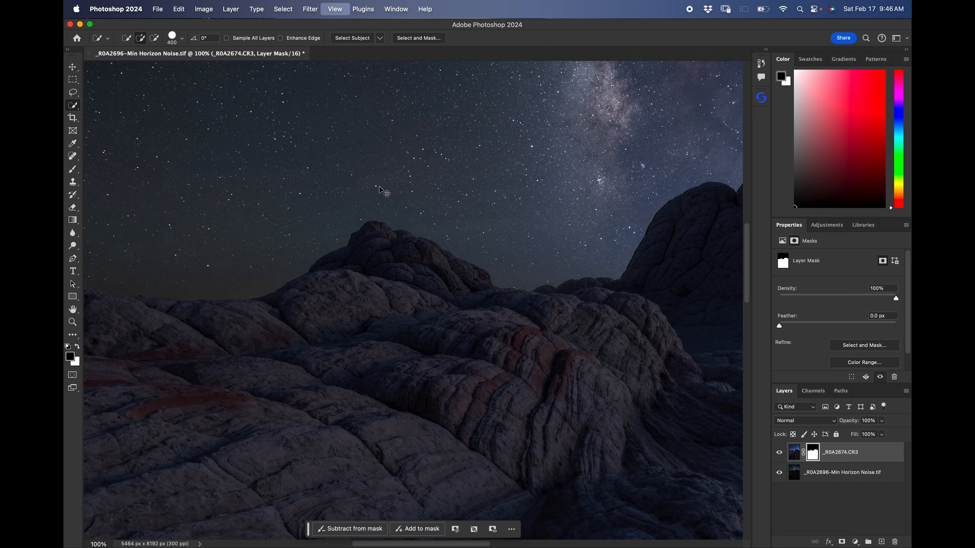
key(super+0)
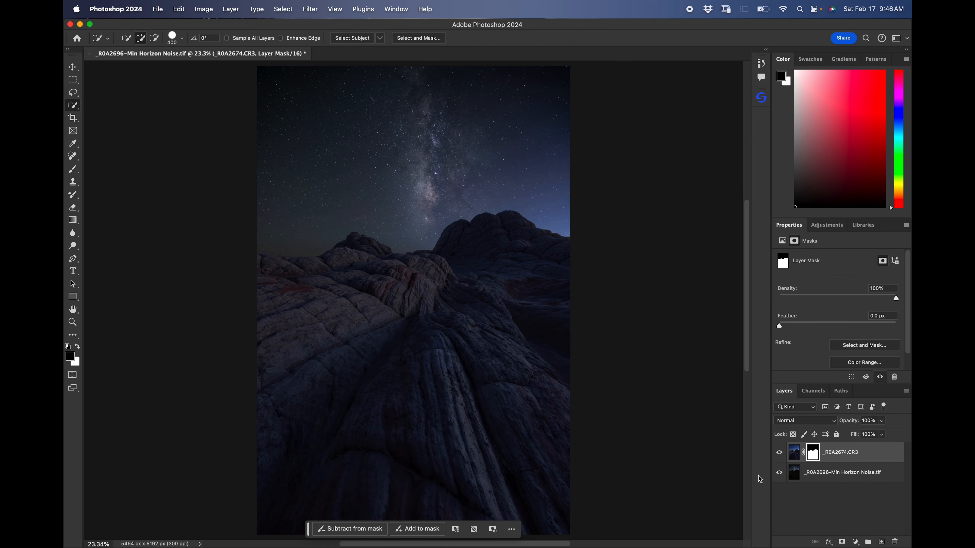
Stretch the _R0A2696-Min Horizon Noise.tif layer downward to about 102.1% height with Free Transform, checking the horizon before applying
click(796, 475)
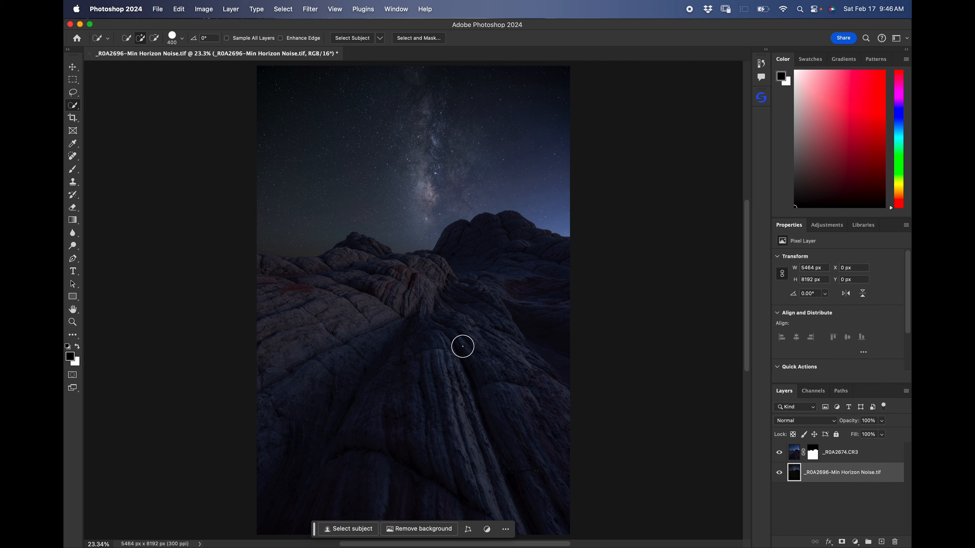
key(super+t)
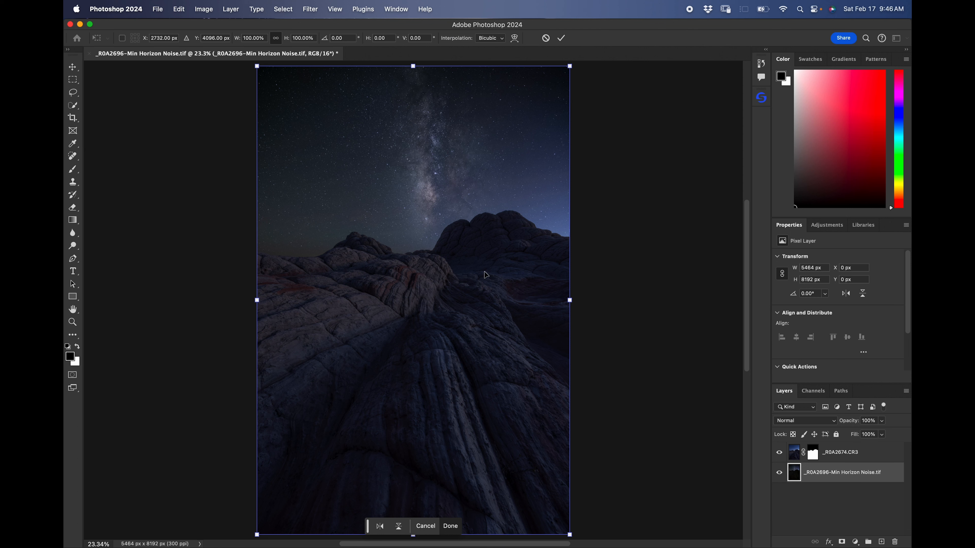
key(super+minus)
key(super+minus)
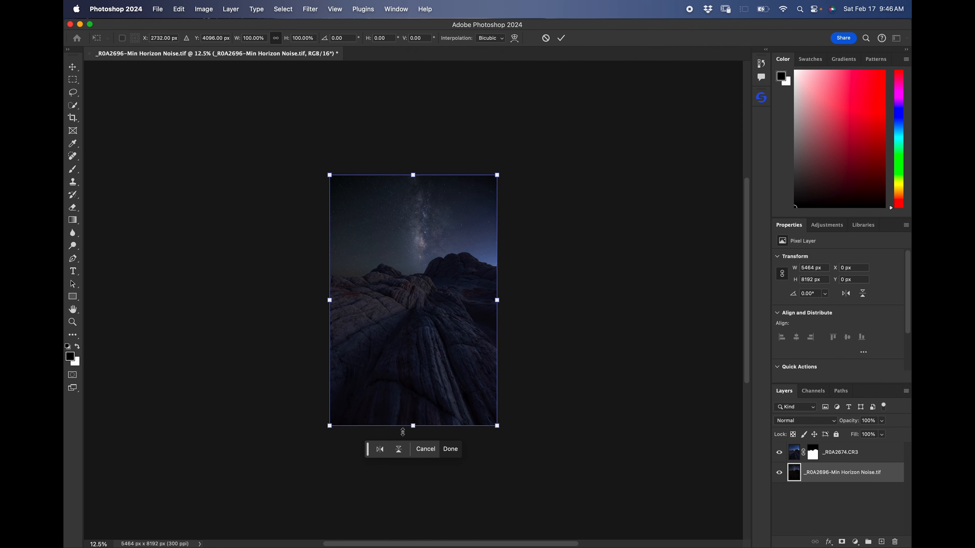
drag(413, 427, 414, 431)
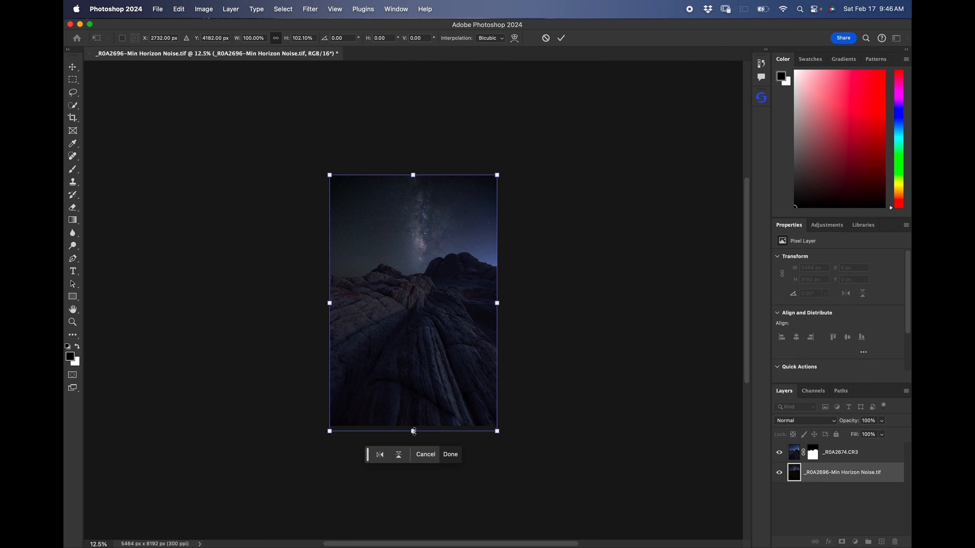
key(super+plus)
key(super+plus)
key(super+plus)
key(super+plus)
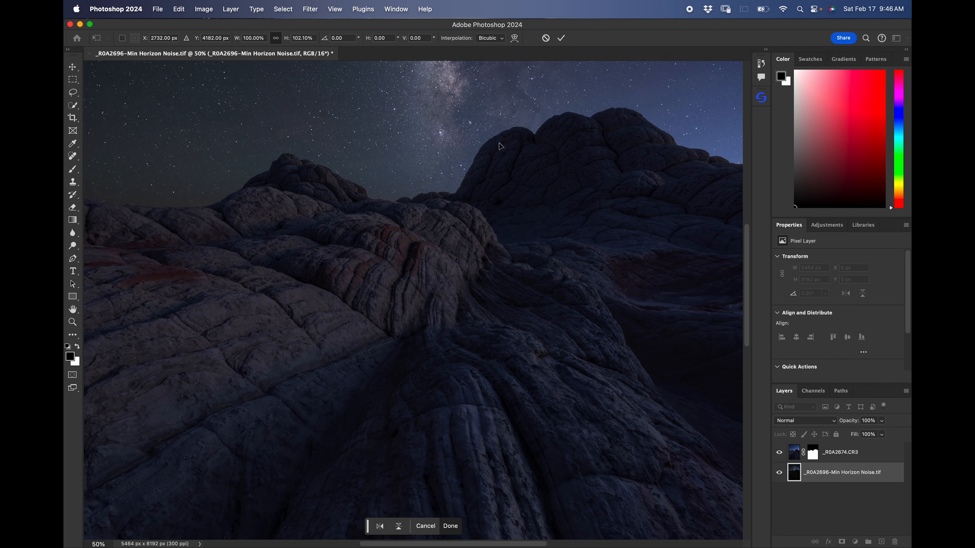
scroll(576, 161, right, 5)
scroll(389, 201, left, 10)
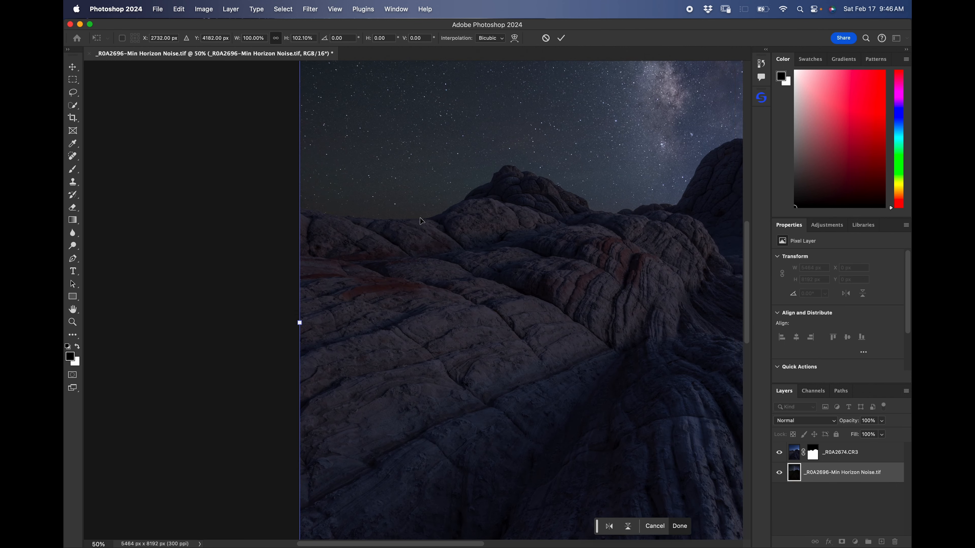
scroll(422, 221, right, 10)
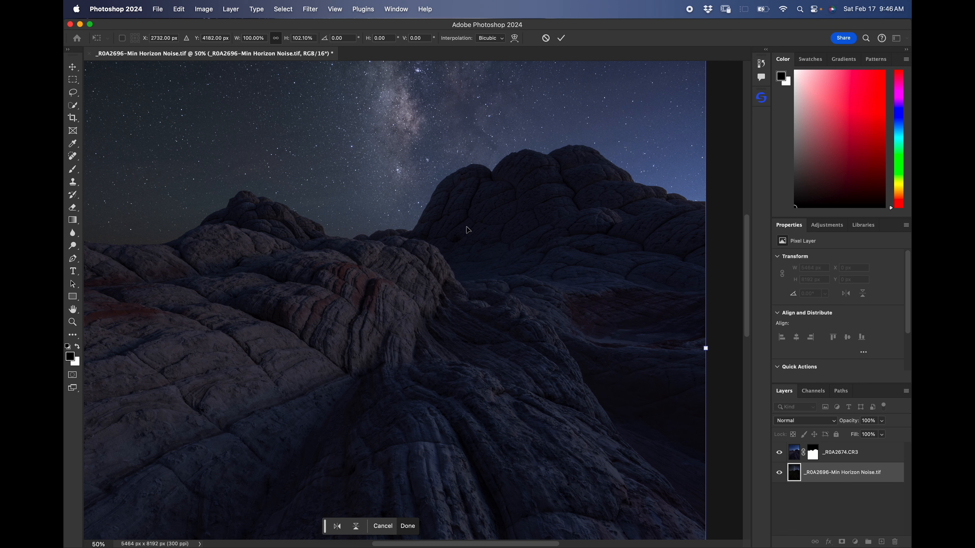
scroll(468, 229, up, 5)
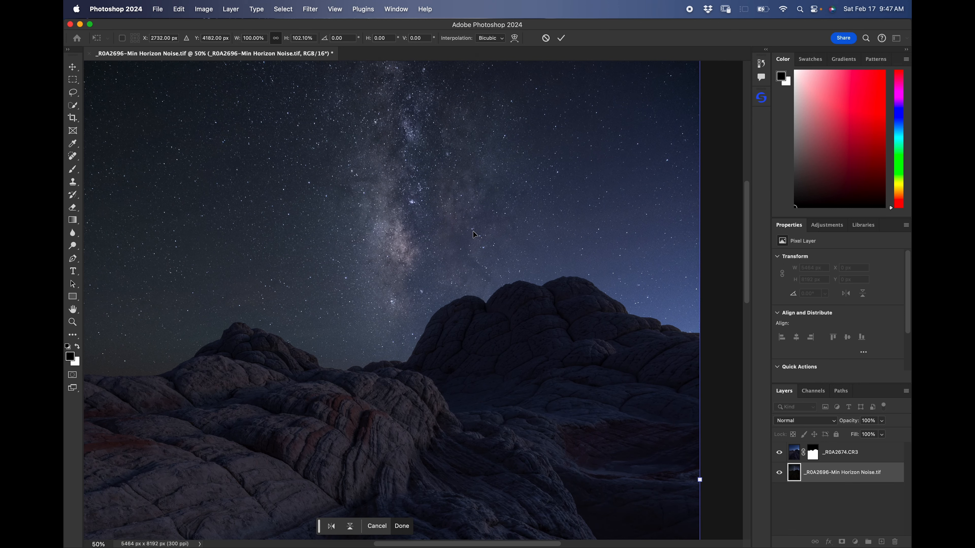
key(w)
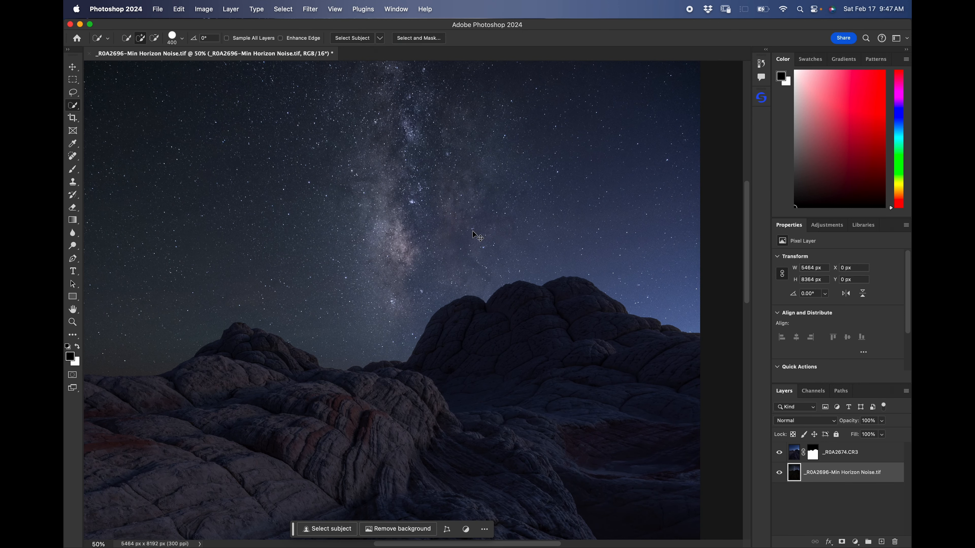
scroll(476, 236, down, 3)
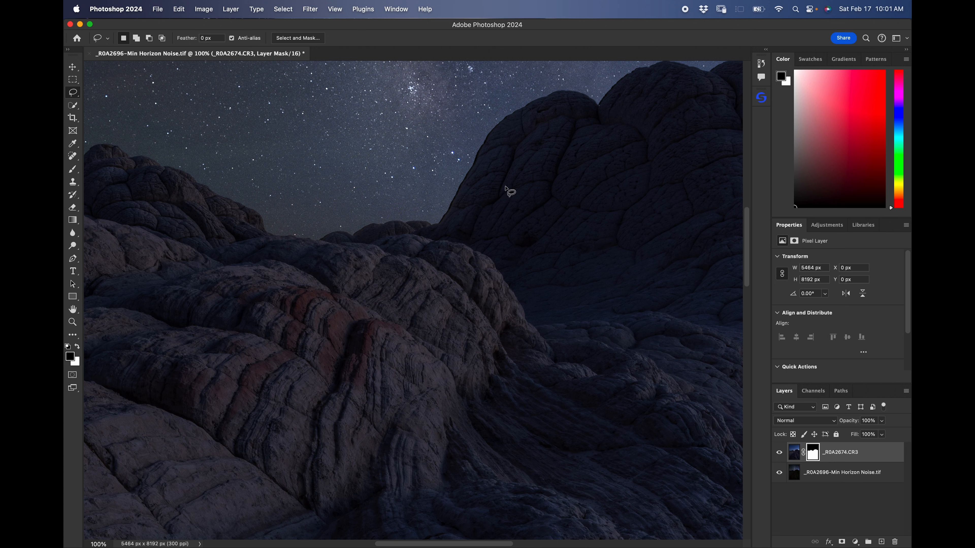
scroll(510, 191, right, 3)
scroll(510, 191, up, 2)
scroll(509, 191, up, 2)
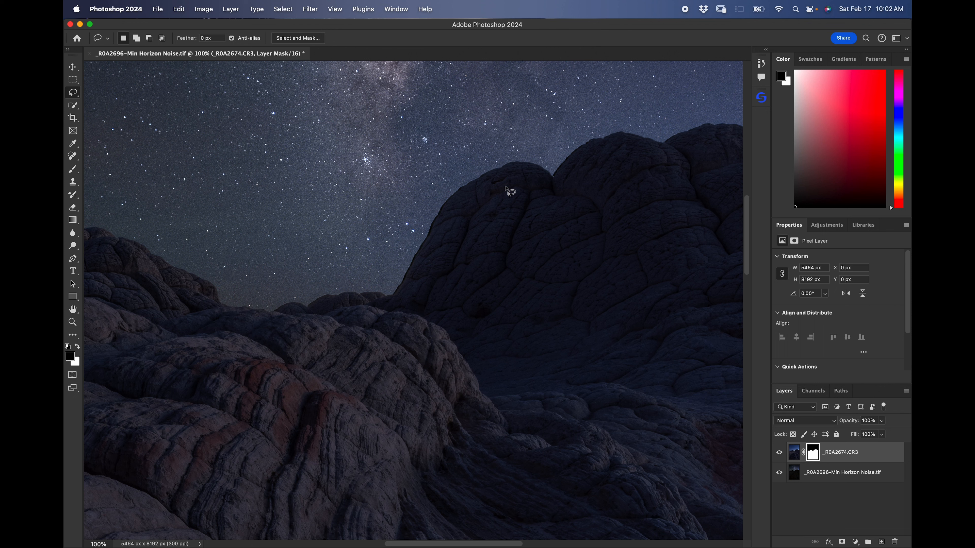
key(super+t)
key(super+0)
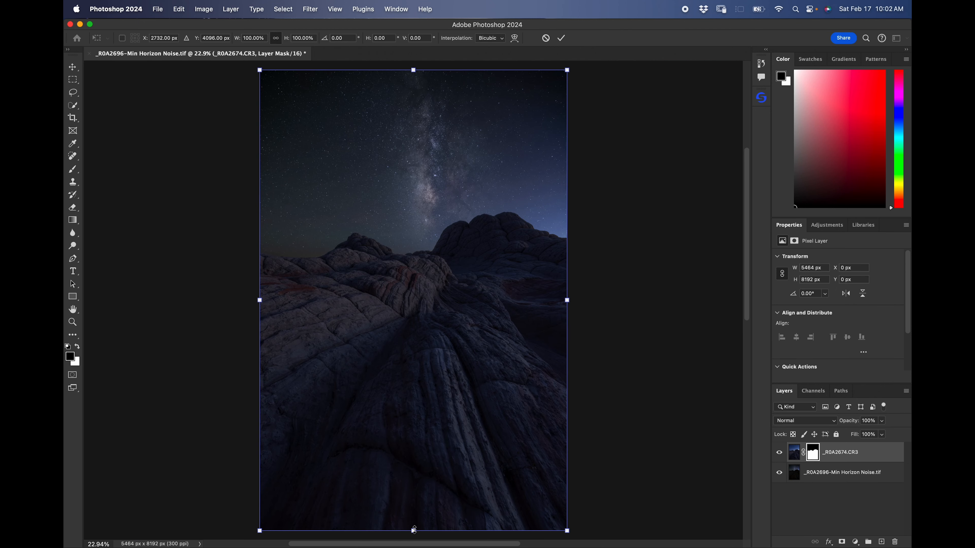
drag(413, 531, 414, 531)
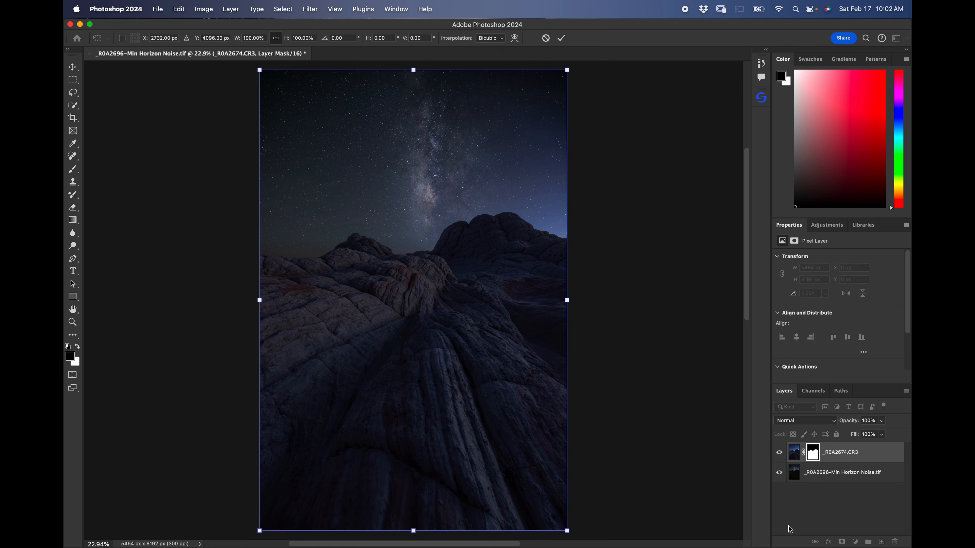
key(Return)
Try stretching the _R0A2696-Min Horizon Noise.tif layer downward to about 102.9% height with Free Transform and check the horizon
click(796, 480)
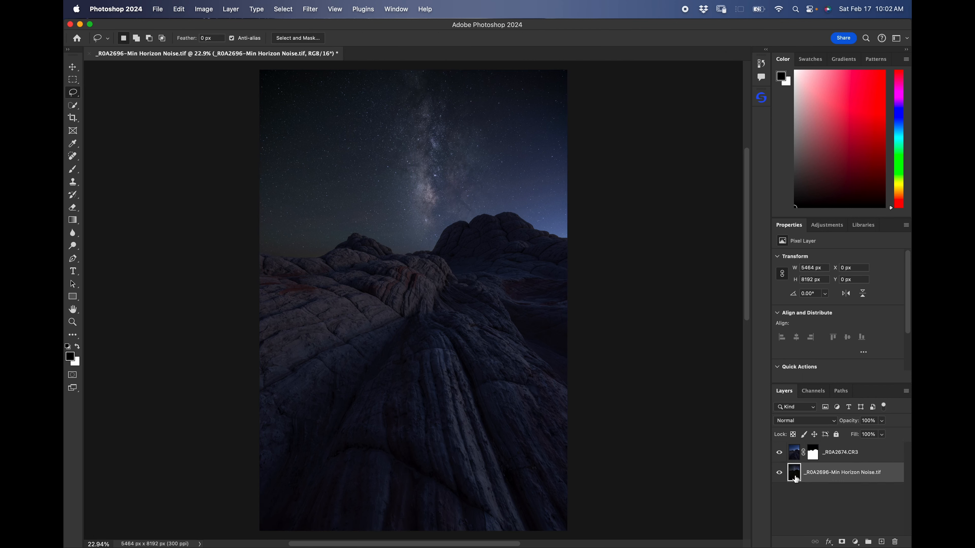
key(super+t)
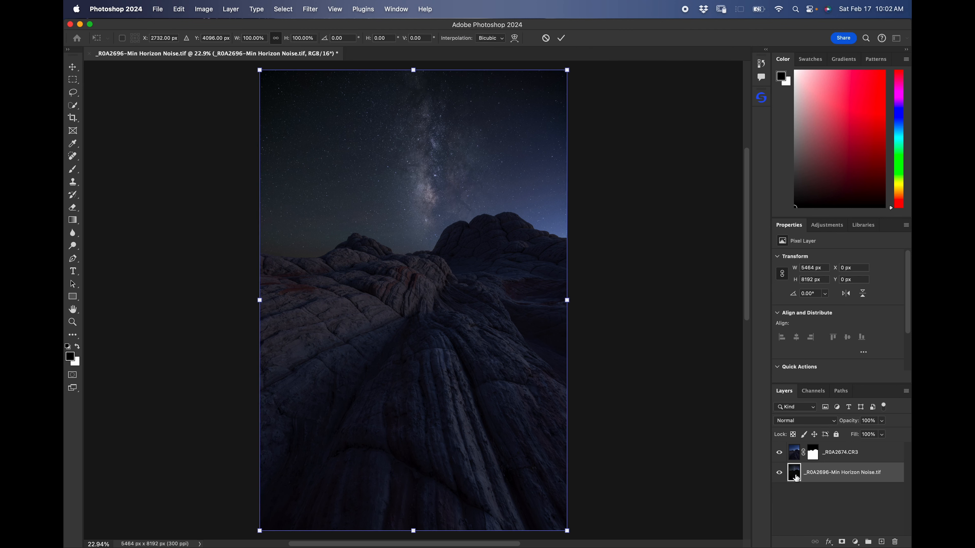
drag(413, 528, 411, 316)
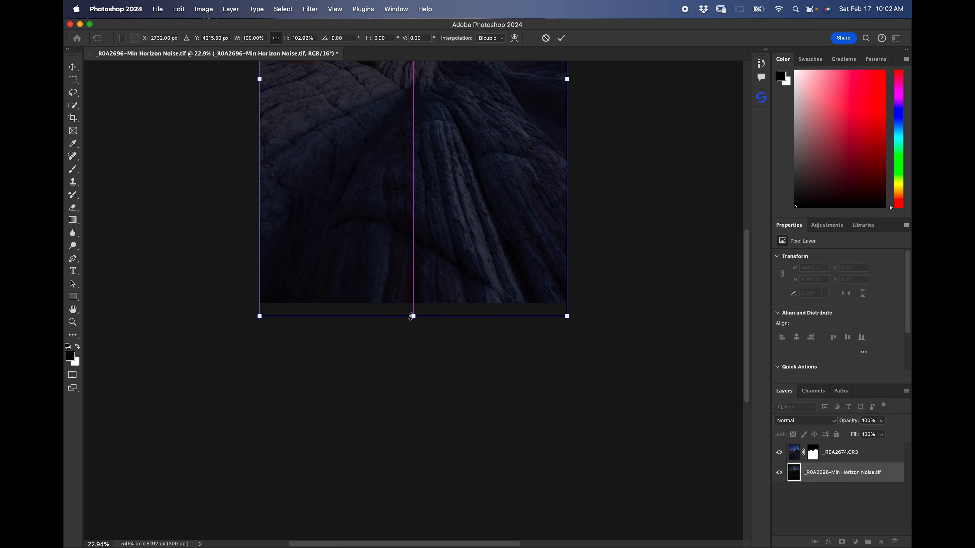
scroll(410, 316, up, 5)
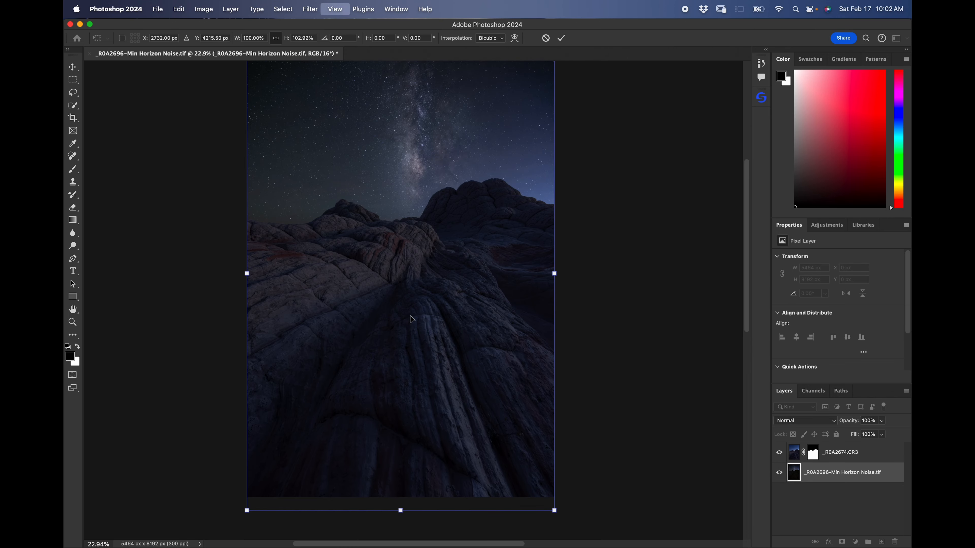
key(super+plus)
key(super+plus)
key(super+plus)
scroll(455, 89, up, 2)
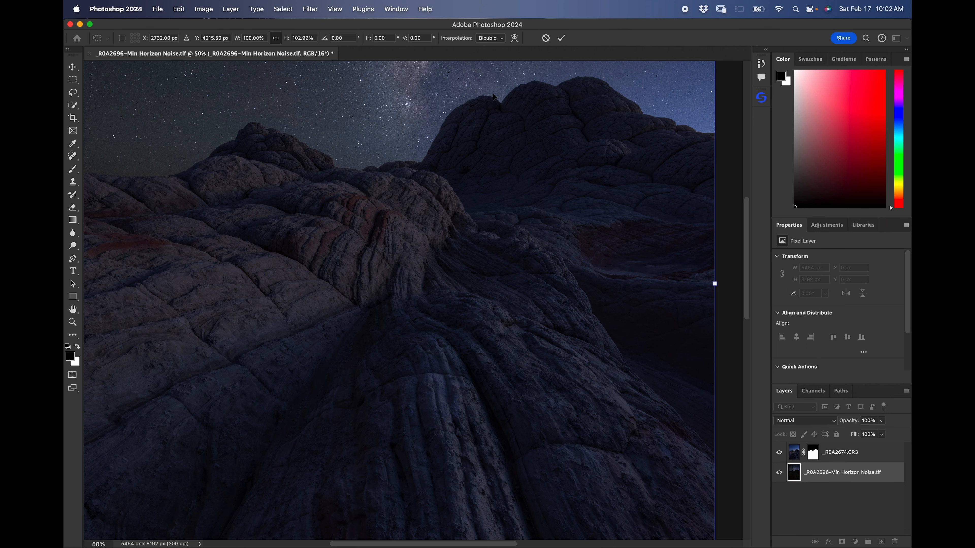
key(super+0)
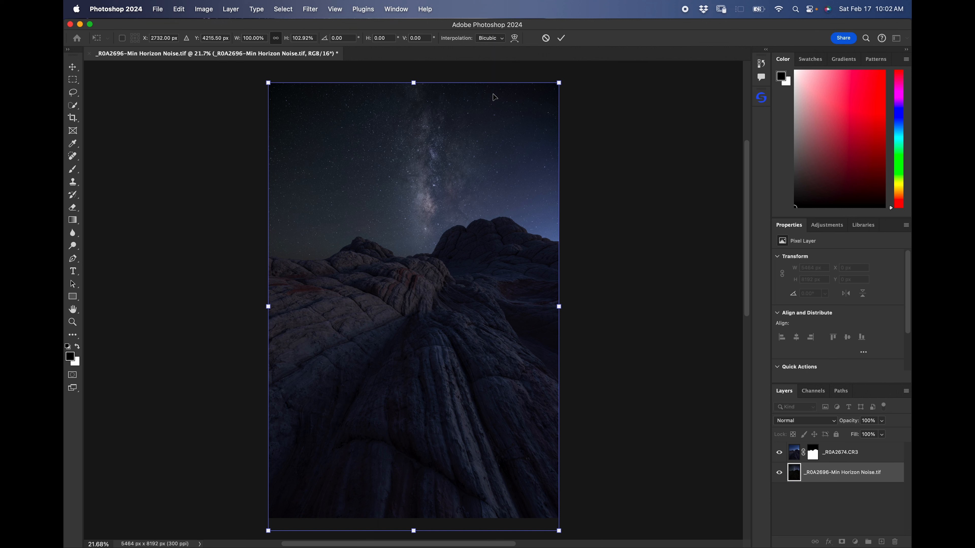
key(super+z)
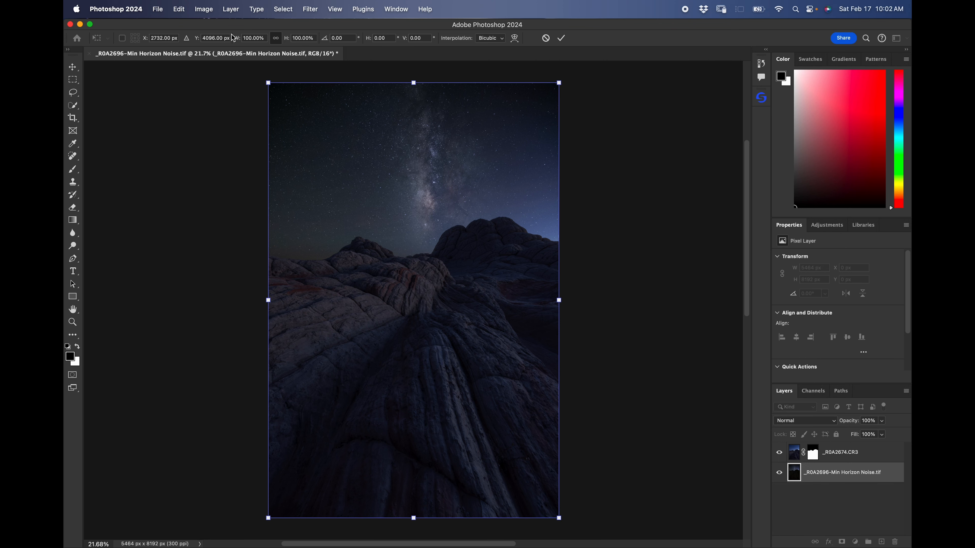
key(Escape)
key(l)
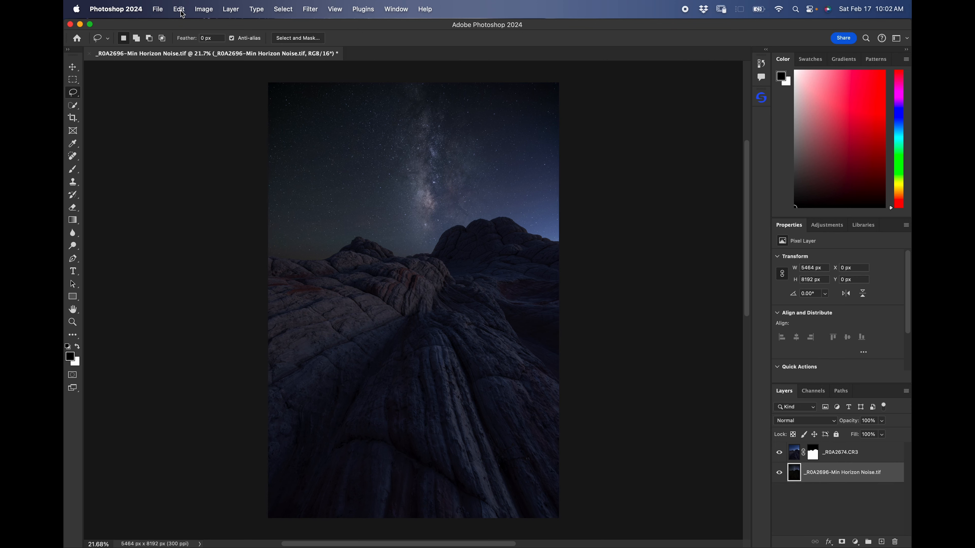
Examine the horizon edge of the large right rock formation against the sky at up to 200% zoom
key(super+plus)
key(super+plus)
key(super+plus)
key(super+plus)
scroll(473, 142, up, 3)
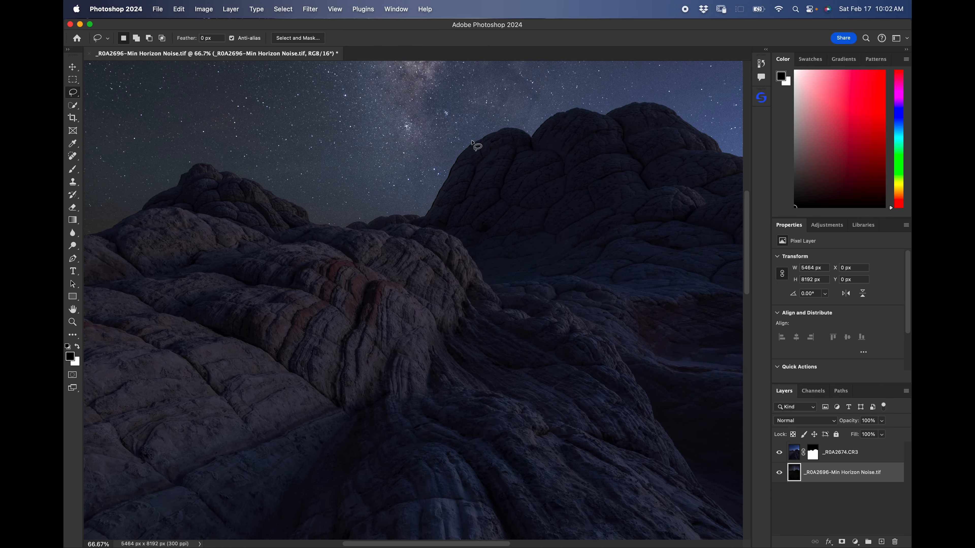
key(super+plus)
scroll(473, 143, up, 3)
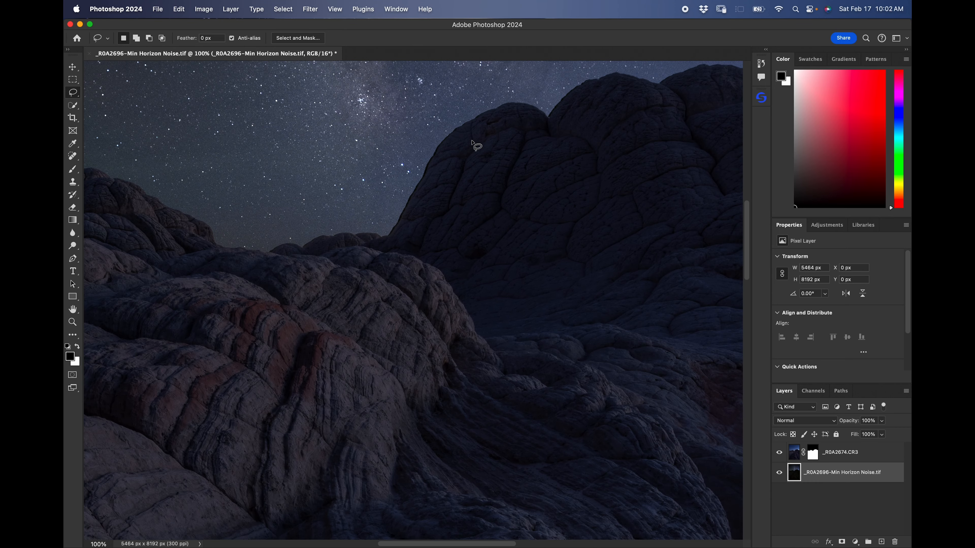
scroll(473, 143, up, 3)
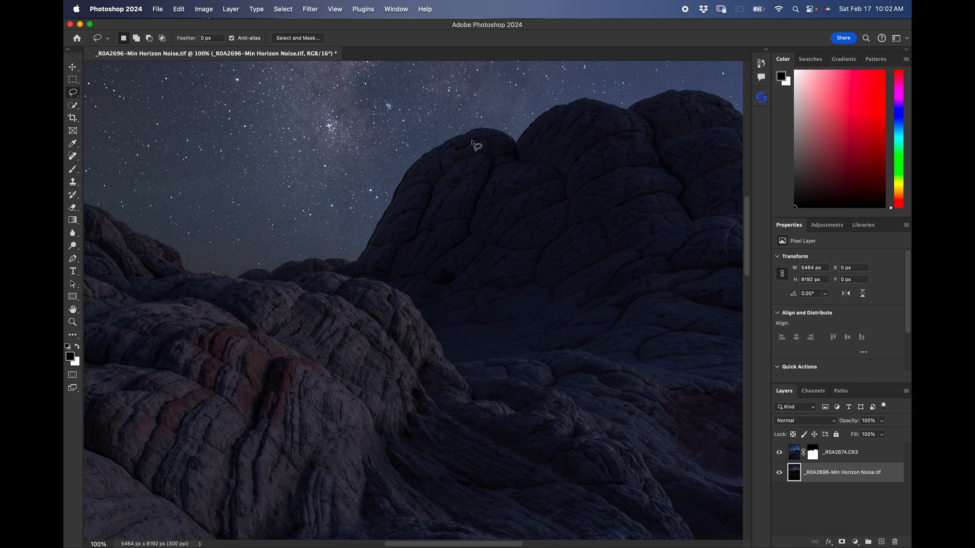
key(super+plus)
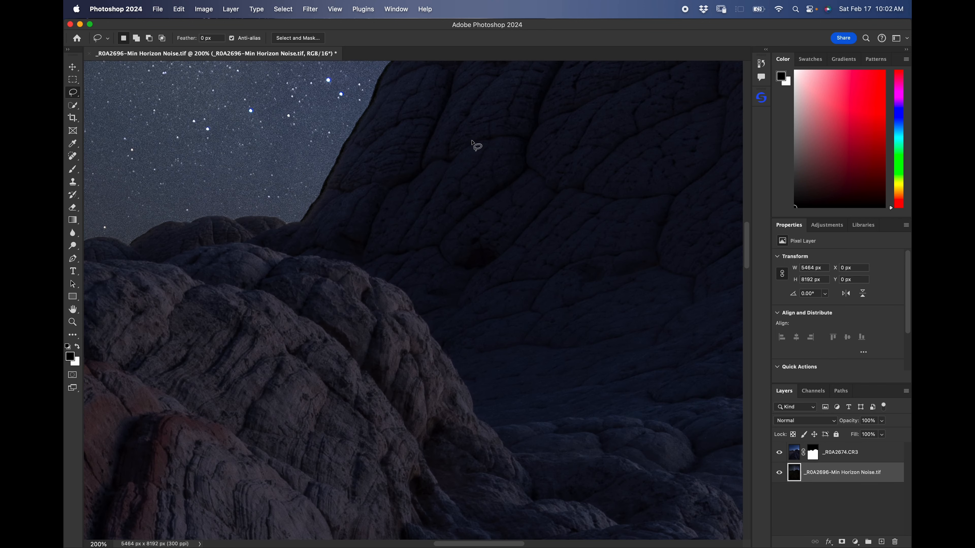
scroll(446, 135, up, 5)
scroll(448, 135, up, 3)
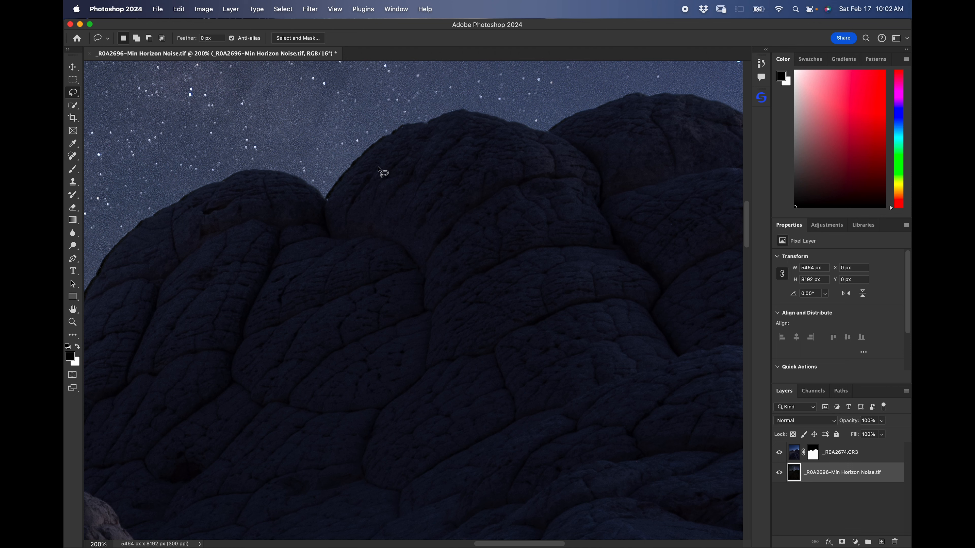
key(super+minus)
key(super+plus)
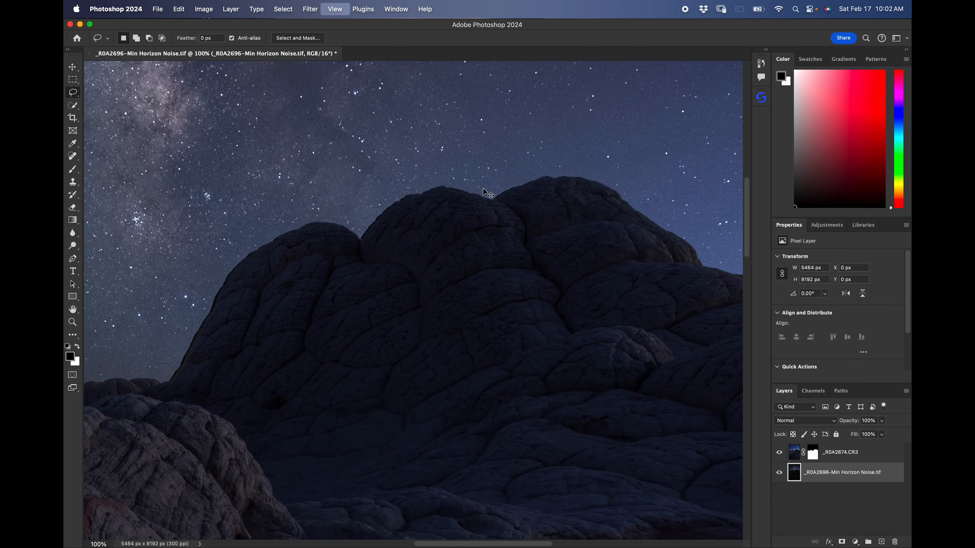
Lasso a thin strip of about 186 × 187 px along the middle dome's left edge and target the _R0A2674.CR3 layer mask
scroll(484, 188, up, 2)
scroll(488, 193, left, 4)
scroll(488, 193, up, 2)
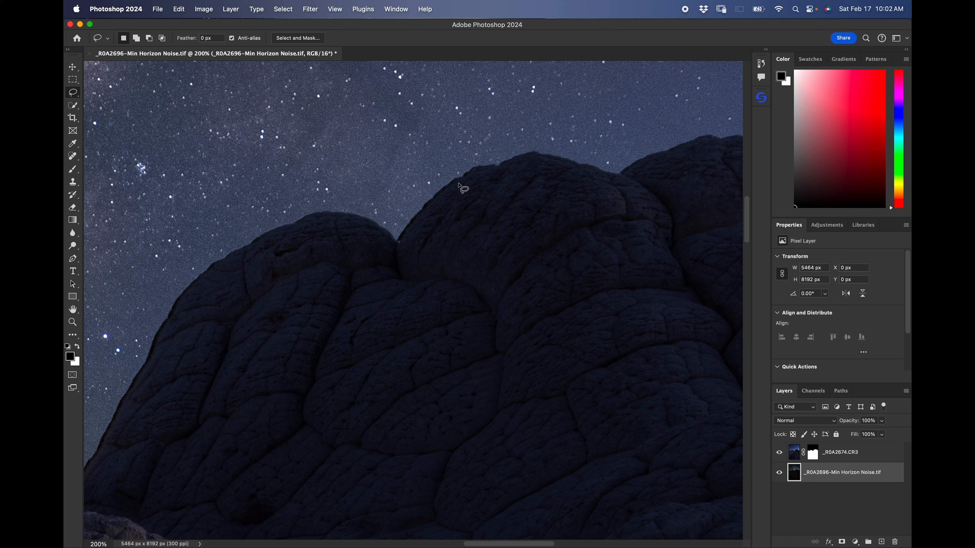
mouse_move(473, 163)
mouse_down()
mouse_move(397, 235)
mouse_move(418, 243)
mouse_move(483, 176)
mouse_move(473, 162)
mouse_up()
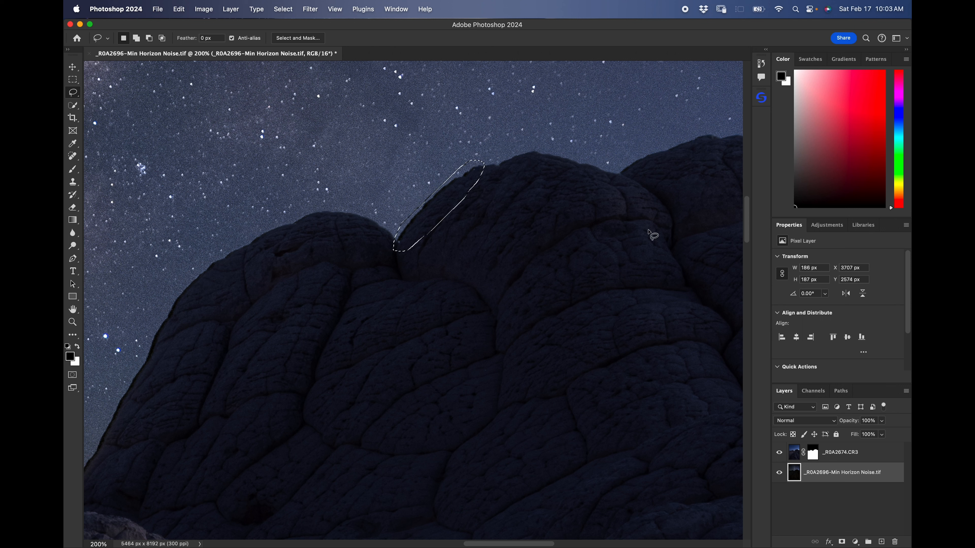
click(818, 452)
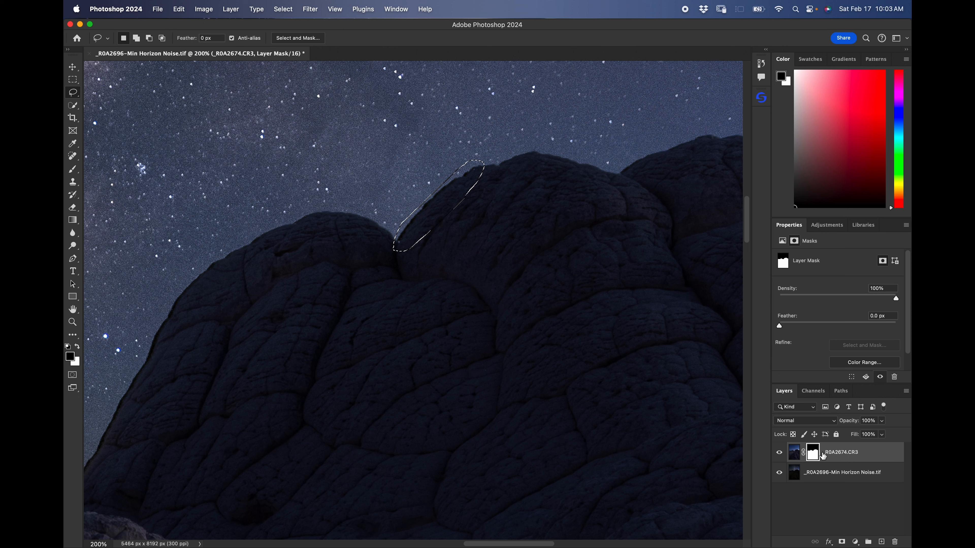
Apply the Maximum filter to the selected strip of the layer mask with a radius of 8 pixels, preserving squareness
click(290, 10)
mouse_move(311, 9)
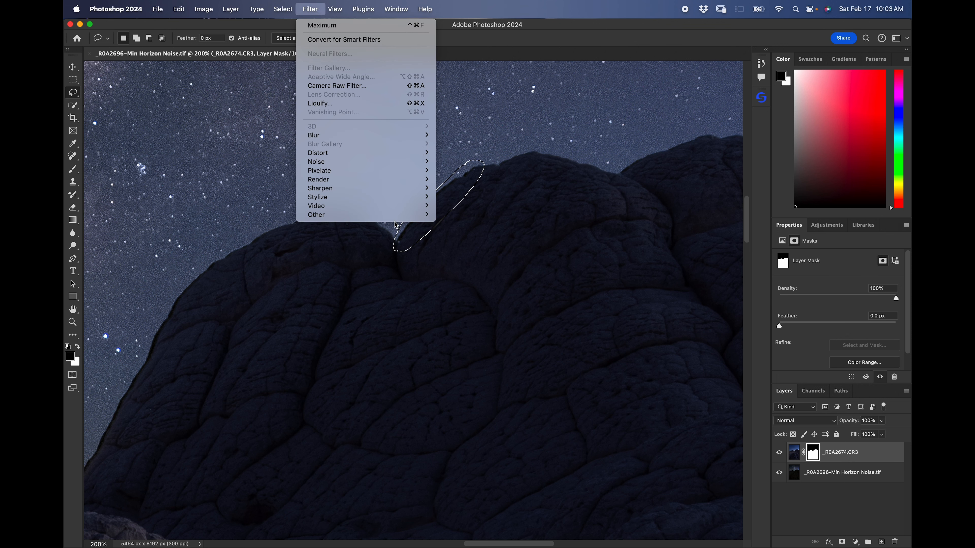
mouse_move(399, 215)
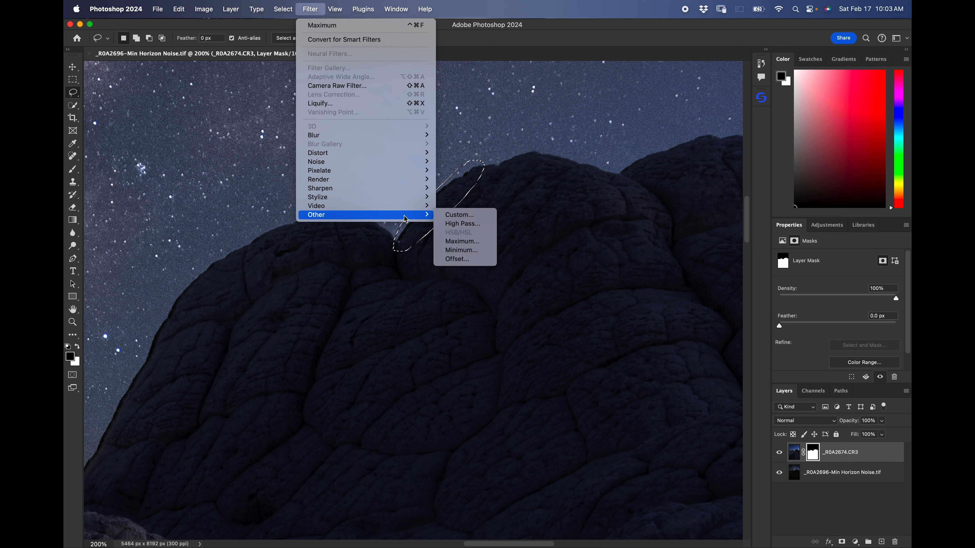
click(462, 242)
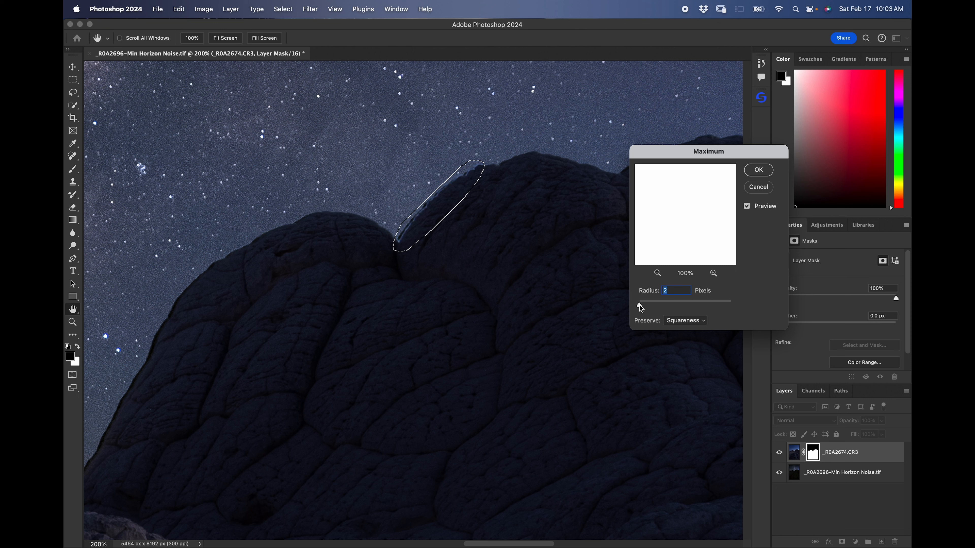
drag(640, 305, 638, 305)
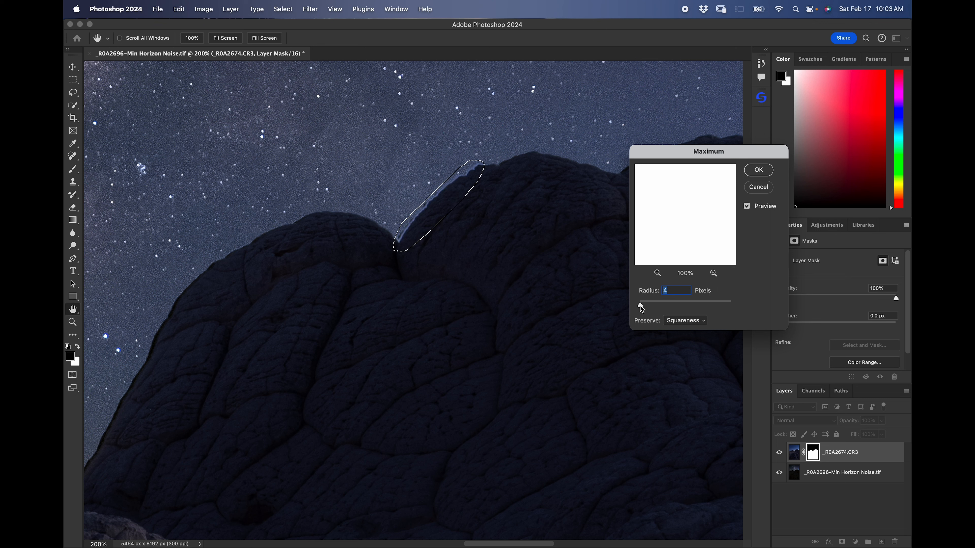
drag(642, 306, 642, 306)
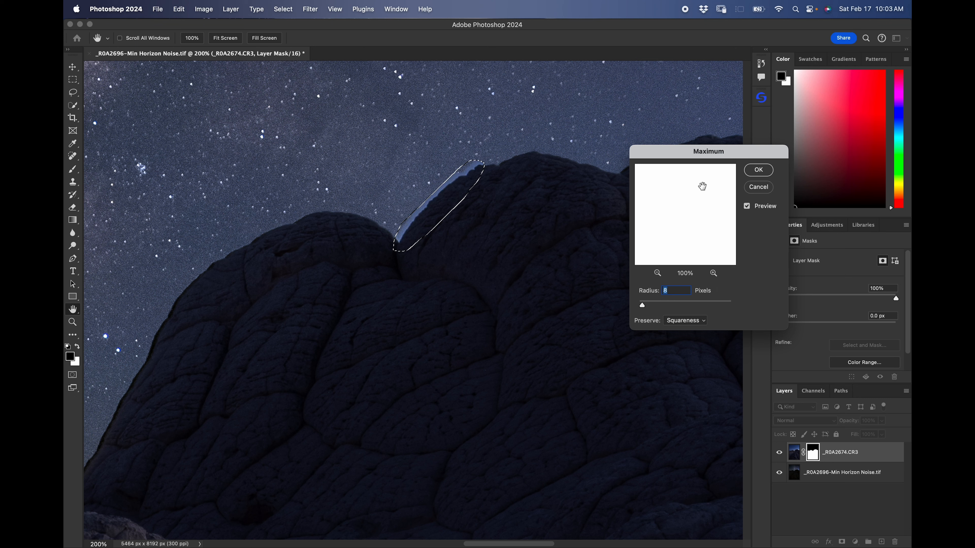
click(759, 171)
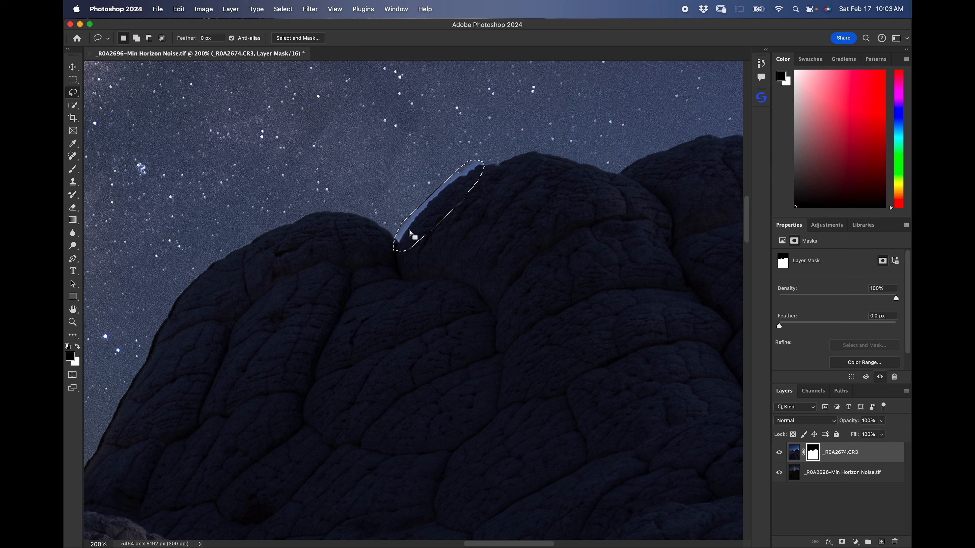
Fade the Maximum filter on the mask to about 20% opacity in Normal mode, judging the edge at several opacities
click(179, 9)
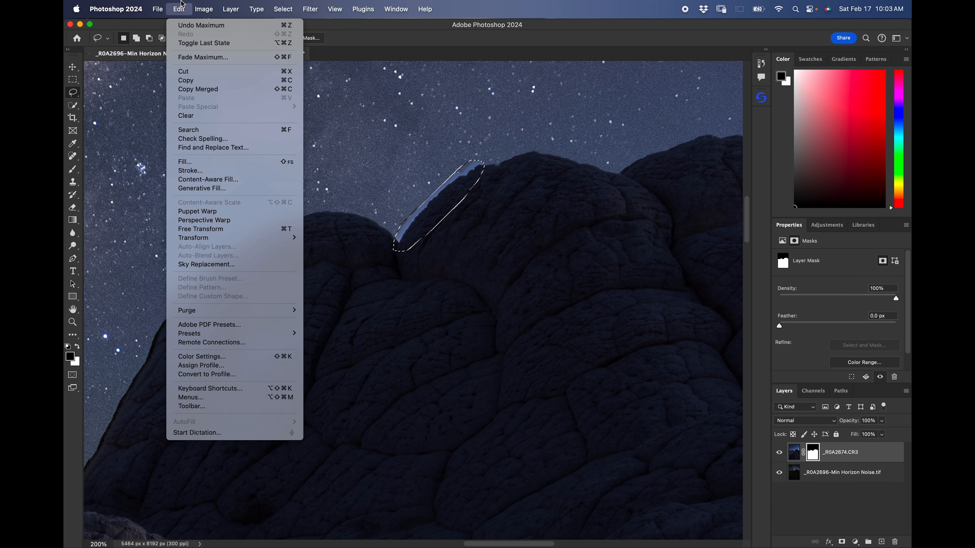
click(209, 59)
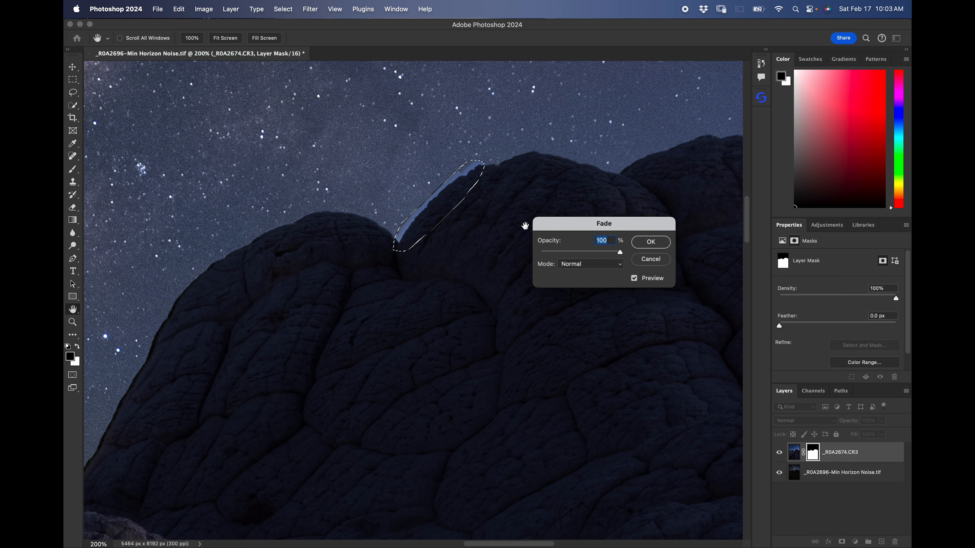
drag(620, 254, 577, 254)
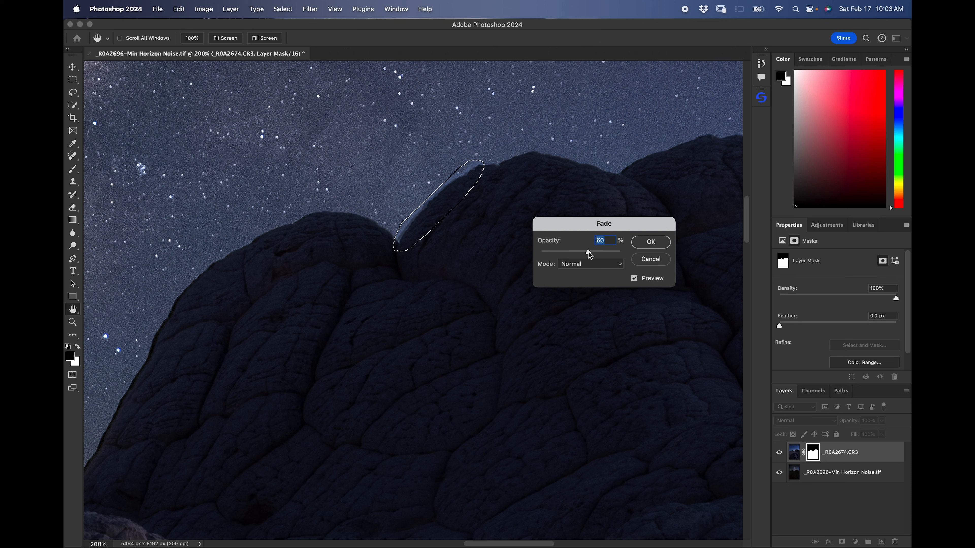
drag(593, 255, 606, 257)
drag(586, 253, 586, 253)
drag(580, 254, 562, 261)
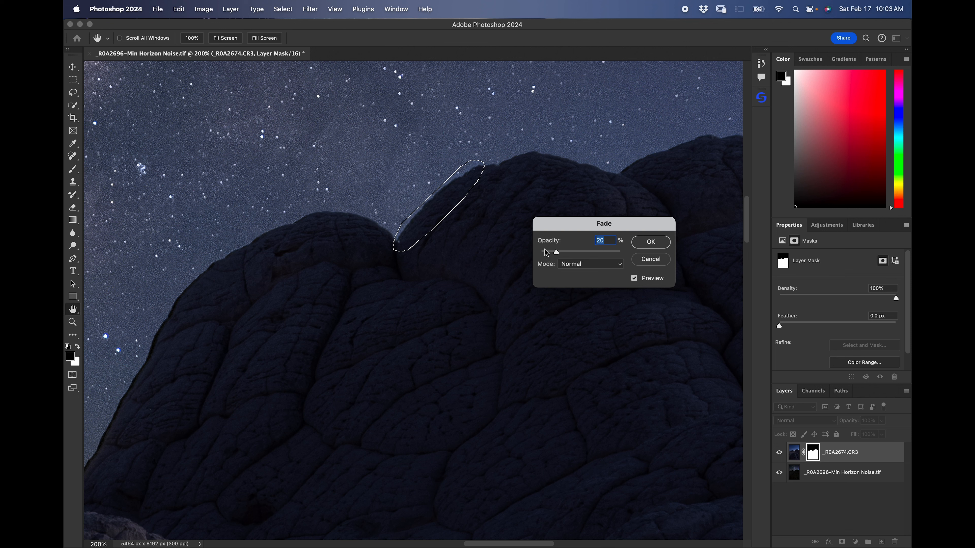
click(649, 246)
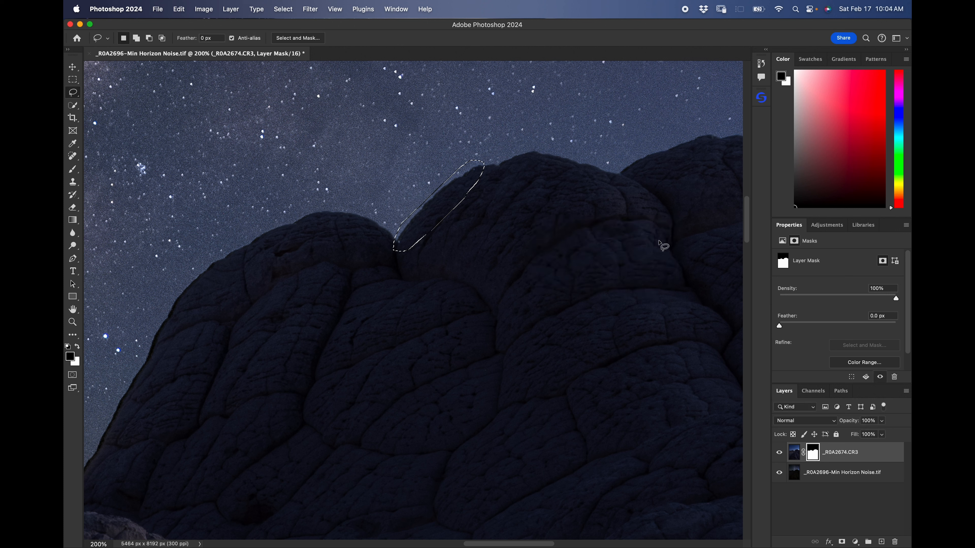
Clear the selection and lasso a thin strip along the upper-left edge of the rightmost rock dome
key(super+d)
drag(542, 221, 323, 316)
mouse_move(434, 242)
mouse_down()
mouse_move(402, 265)
mouse_move(416, 270)
mouse_move(513, 225)
mouse_move(491, 220)
mouse_move(431, 244)
mouse_up()
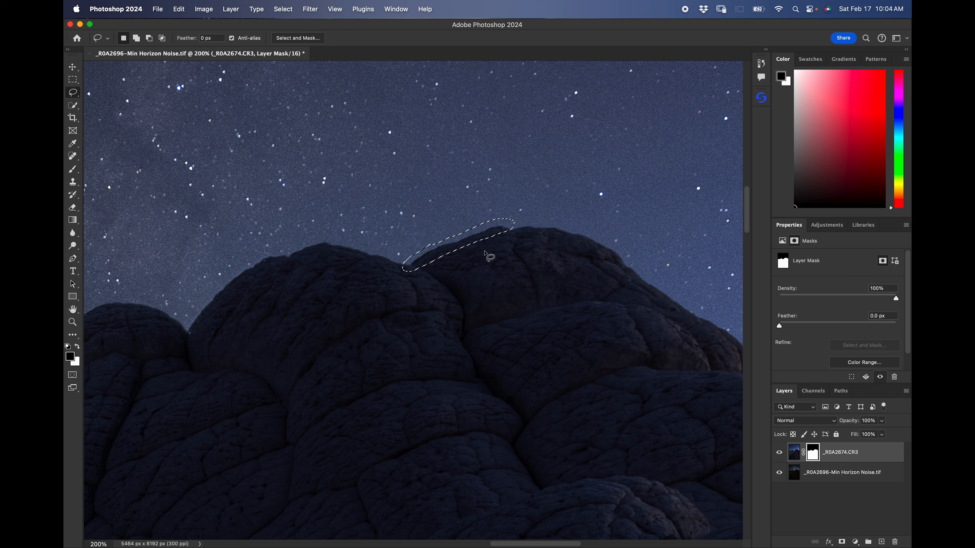
Apply the Maximum filter to the selected strip of the layer mask with a 1 pixel radius, preserving squareness, and clear the selection
click(179, 9)
mouse_move(261, 8)
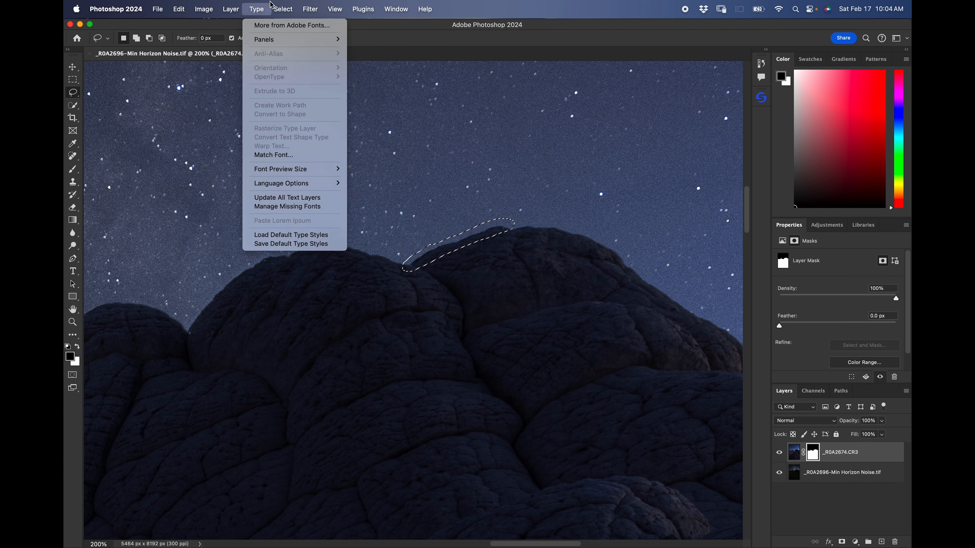
mouse_move(310, 9)
mouse_move(422, 215)
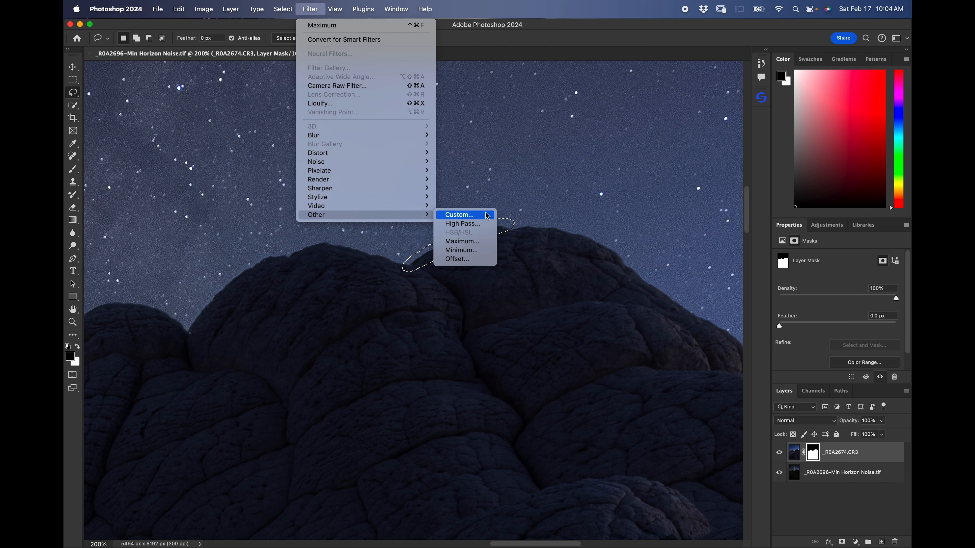
click(472, 244)
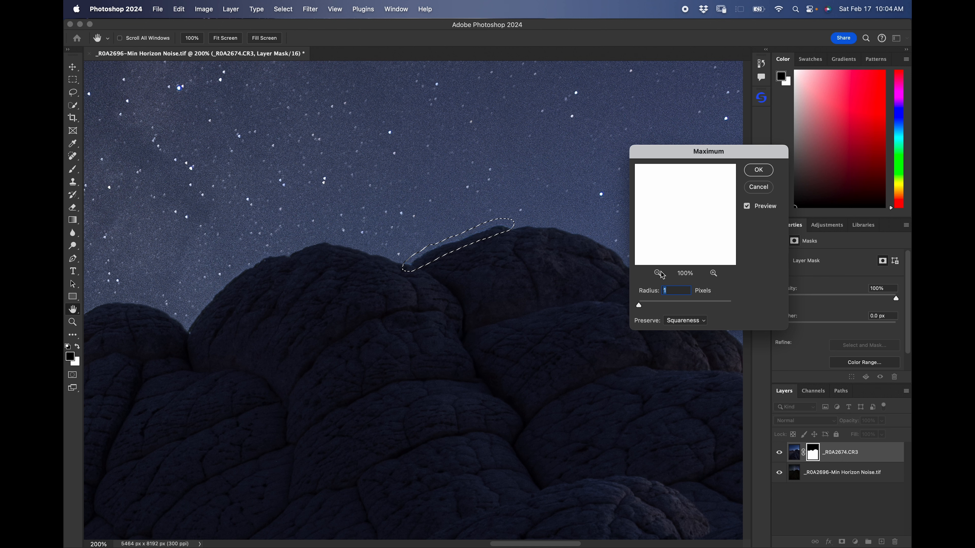
click(756, 173)
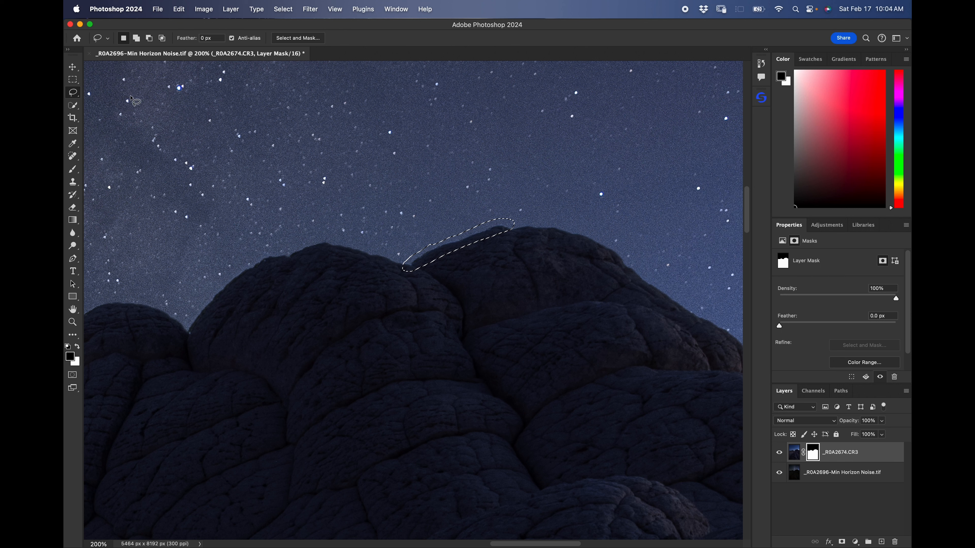
click(179, 9)
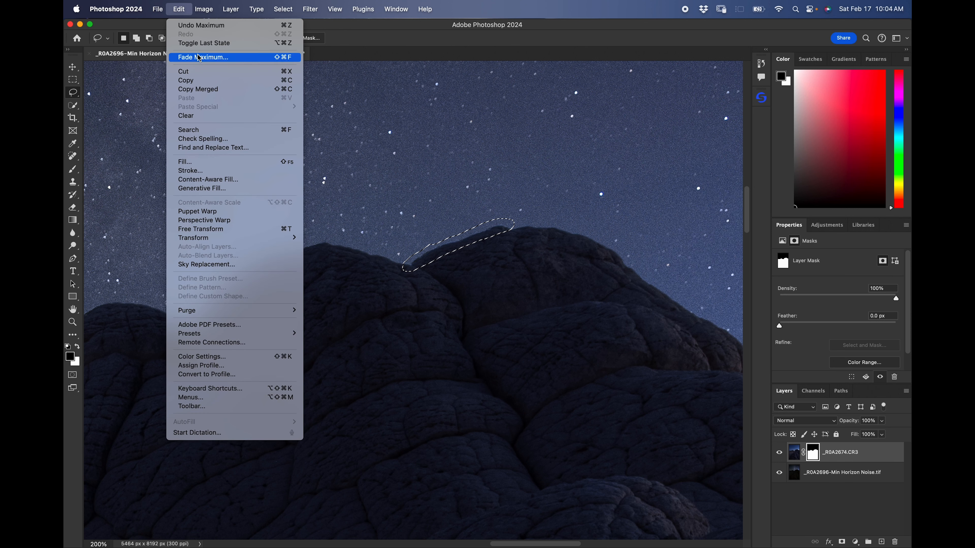
click(180, 9)
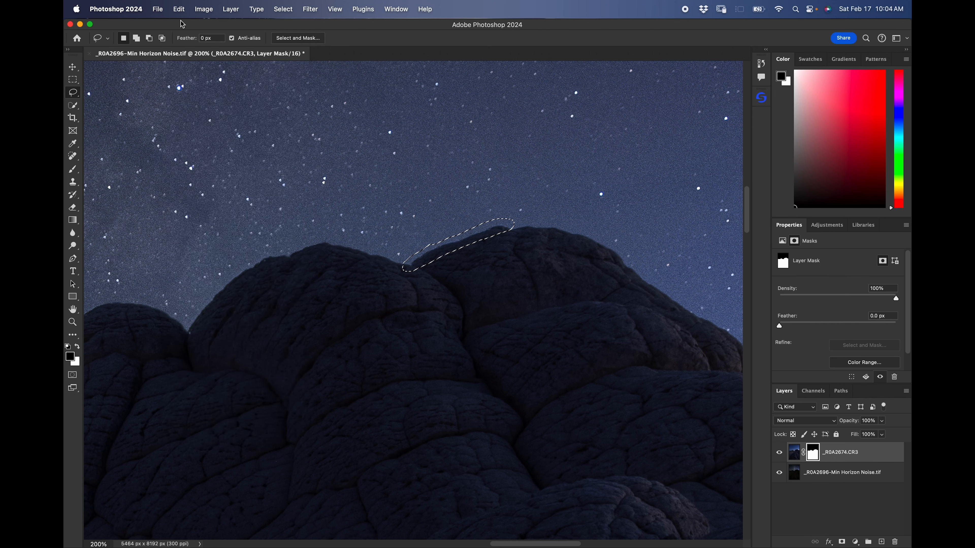
key(super+d)
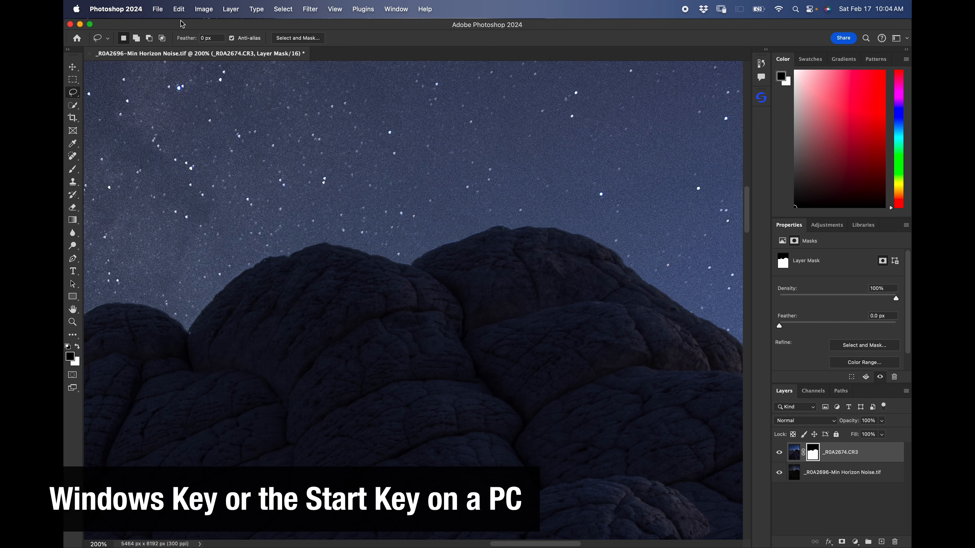
Inspect the mask edge along the horizon from the upper domes down to the lower-left slope, checking for halos and dark gaps
mouse_move(602, 339)
mouse_down()
mouse_move(470, 338)
mouse_move(361, 258)
mouse_up()
drag(518, 387, 291, 316)
drag(384, 350, 618, 341)
mouse_move(276, 371)
mouse_down()
mouse_move(438, 366)
mouse_move(588, 327)
mouse_up()
mouse_move(255, 321)
mouse_down()
mouse_move(422, 318)
mouse_move(426, 350)
mouse_up()
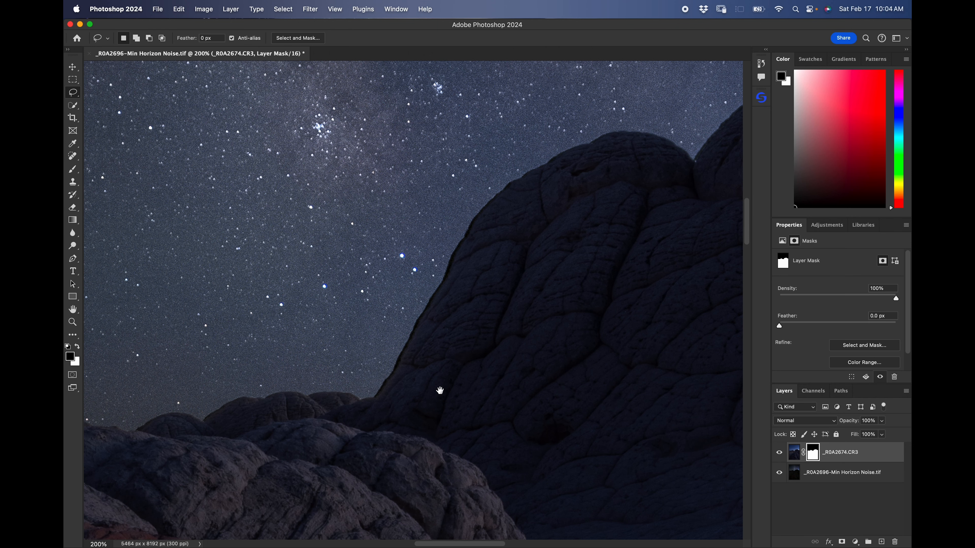
drag(440, 390, 590, 314)
drag(394, 366, 614, 352)
mouse_move(431, 361)
mouse_down()
mouse_move(540, 380)
mouse_move(598, 276)
mouse_move(540, 320)
mouse_move(659, 315)
mouse_move(730, 332)
mouse_move(637, 326)
mouse_move(605, 349)
mouse_up()
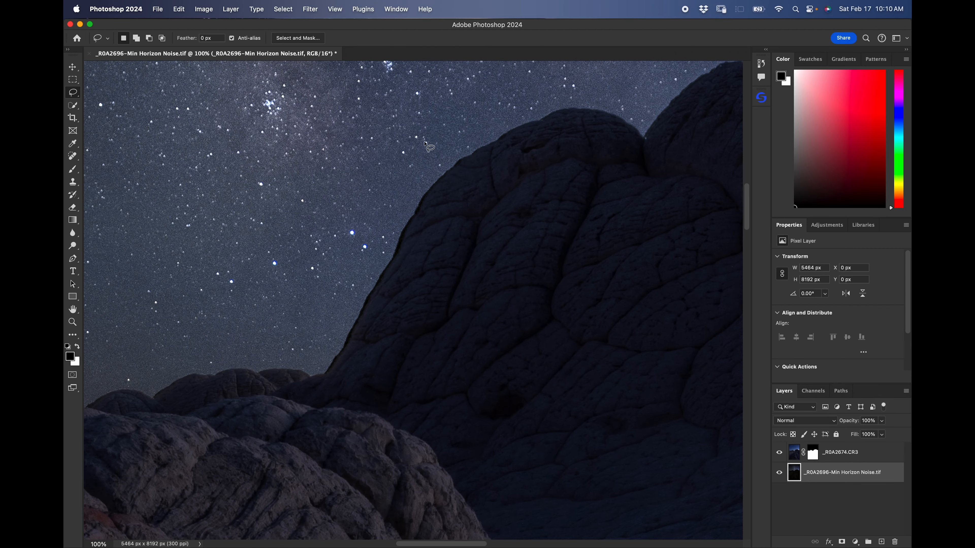
Start a Warp on the _R0A2696-Min Horizon Noise.tif layer and add crosswise splits that enclose the left slope of the large rock formation
click(161, 9)
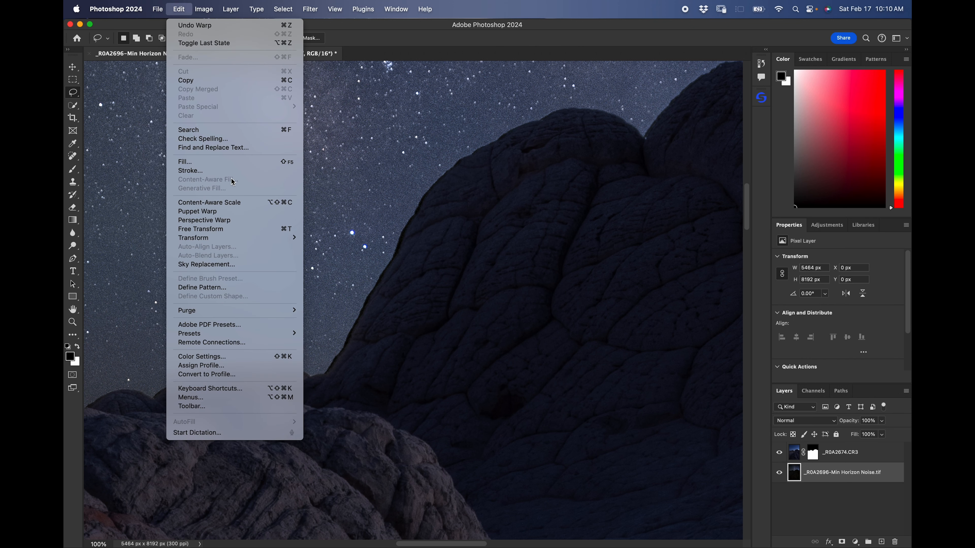
mouse_move(297, 238)
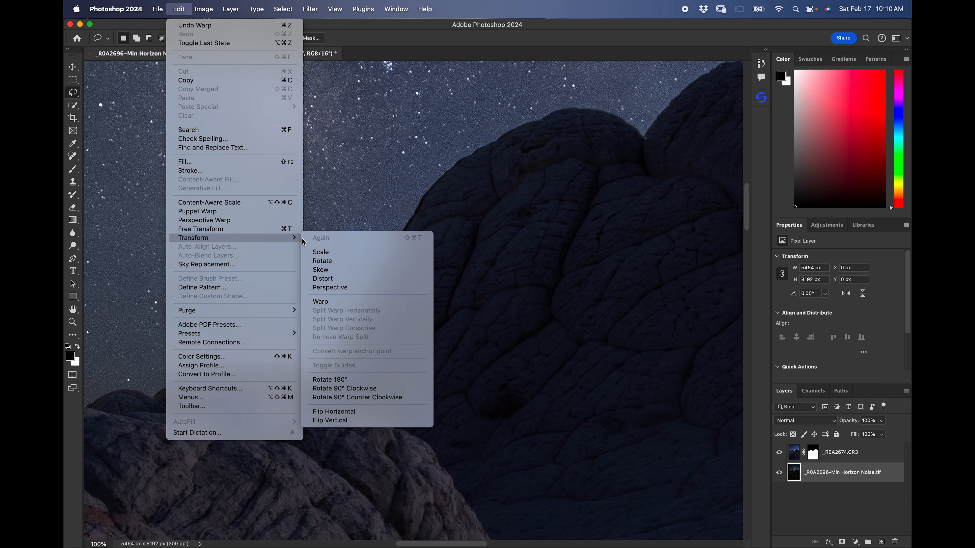
click(333, 303)
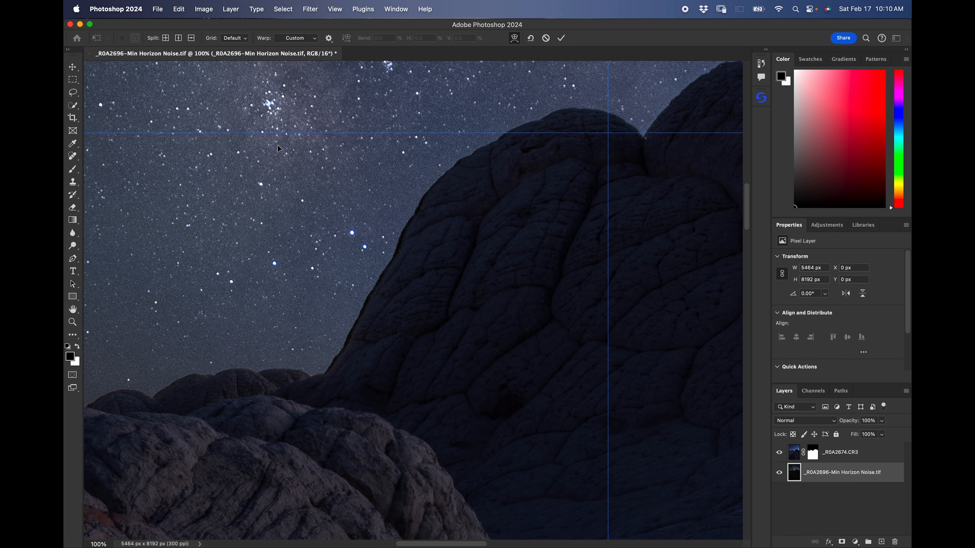
click(295, 101)
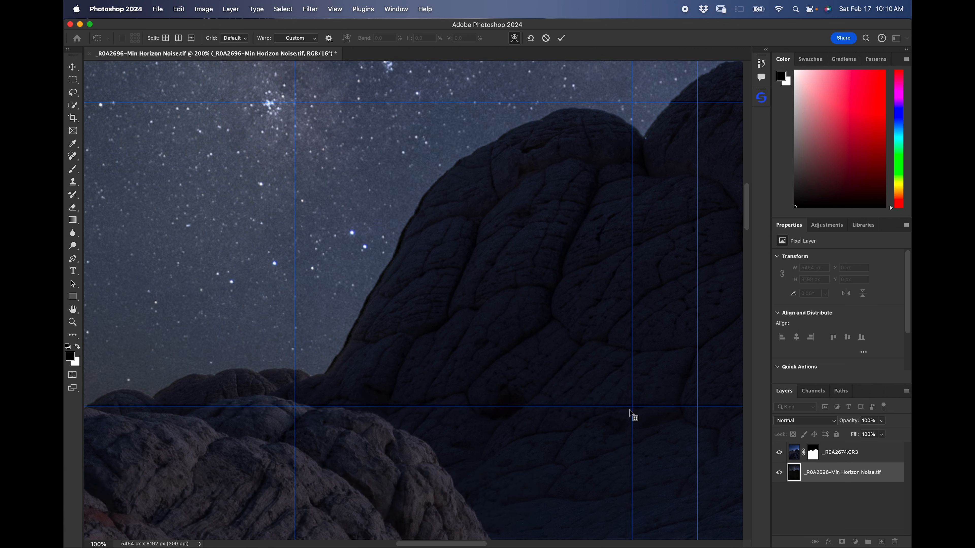
click(606, 408)
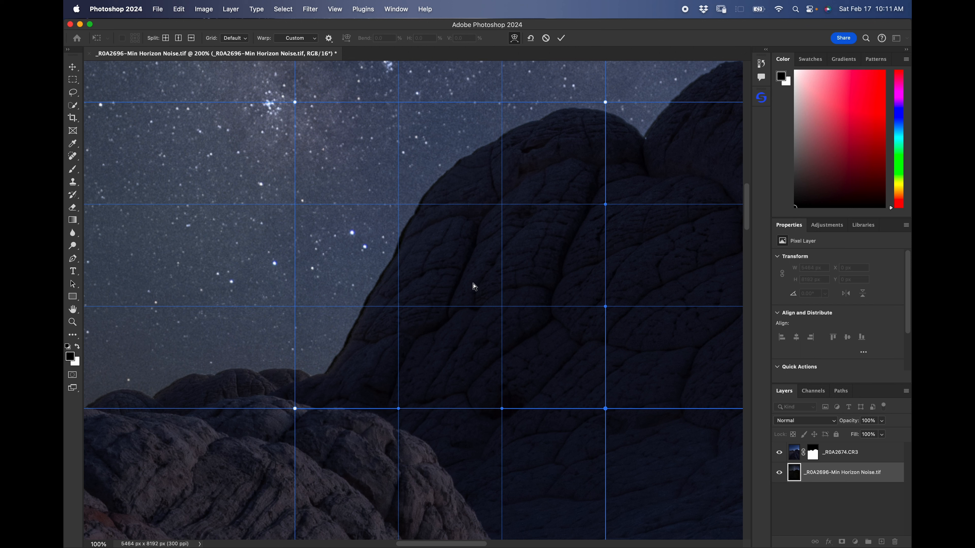
Add a crosswise warp split inside the rock's lower face, shift its anchor right and slightly down to close the dark edge, and commit
alt+click(535, 360)
drag(536, 363, 535, 387)
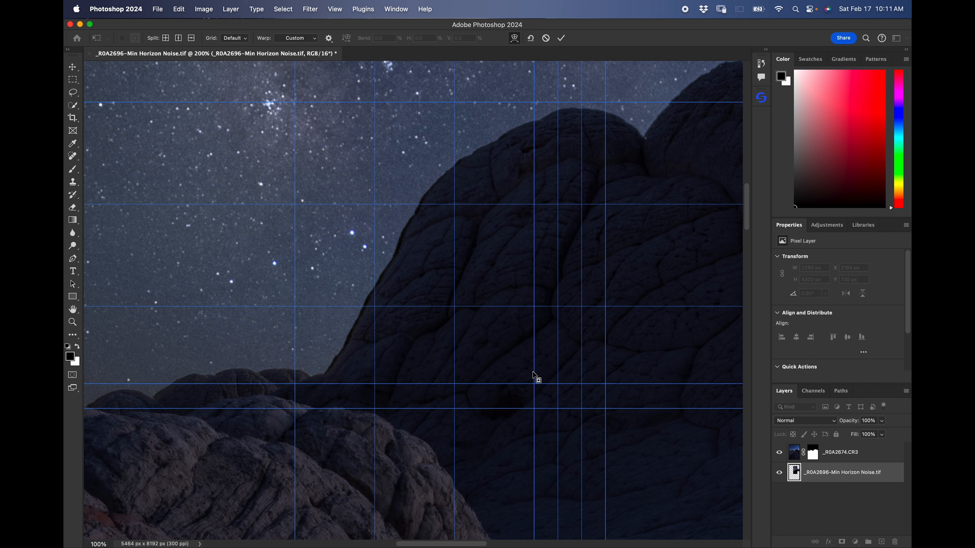
alt+click(534, 372)
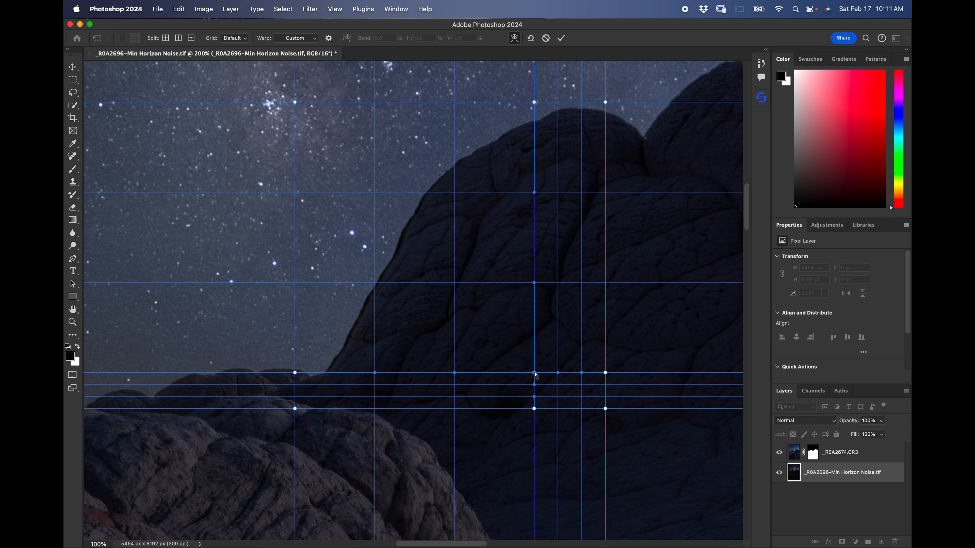
drag(534, 373, 557, 380)
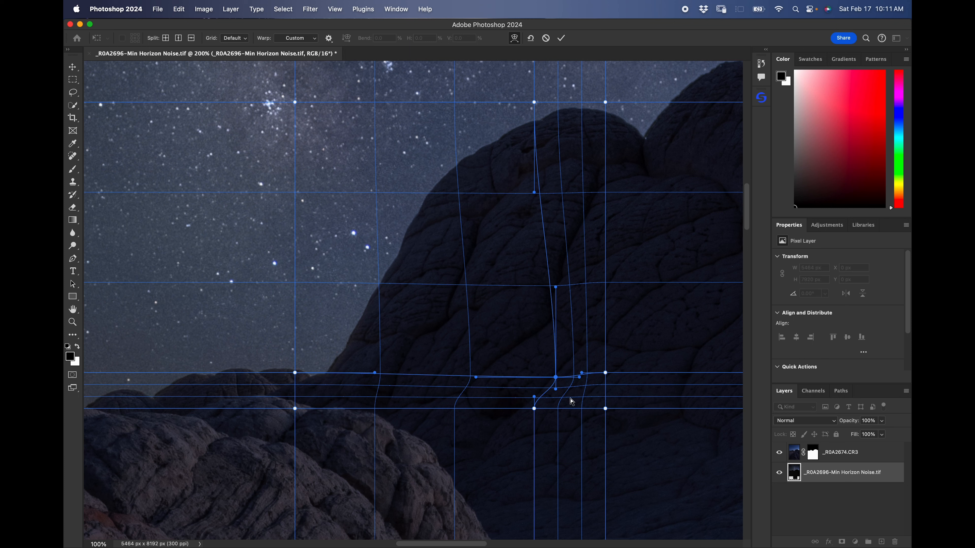
key(Return)
key(l)
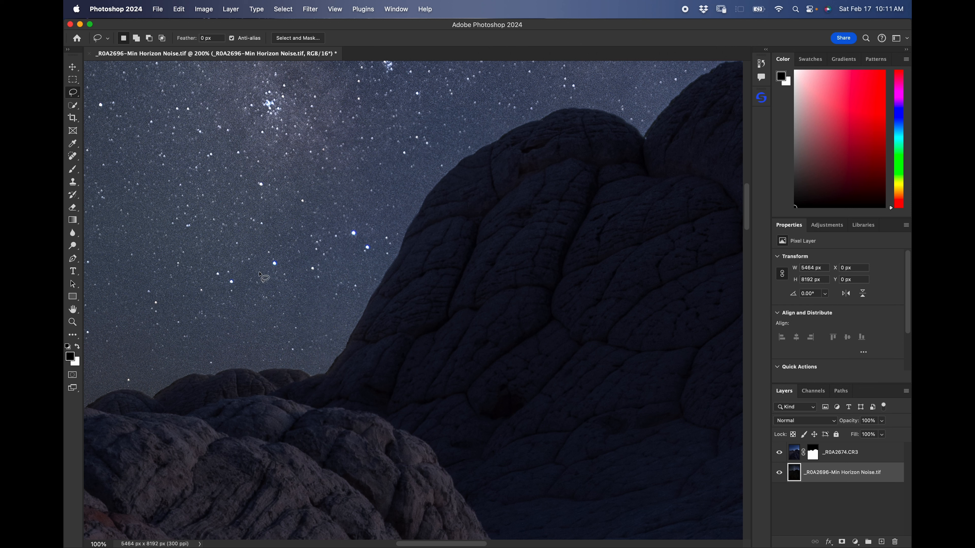
Start another Warp on the sky layer and add crosswise splits enclosing the foot of the slope where it meets the low rocks
click(183, 9)
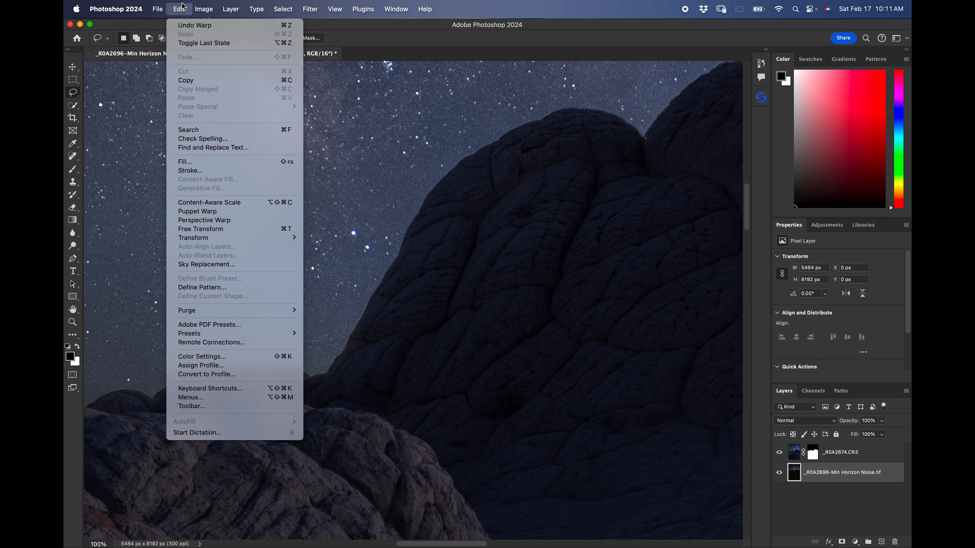
mouse_move(228, 239)
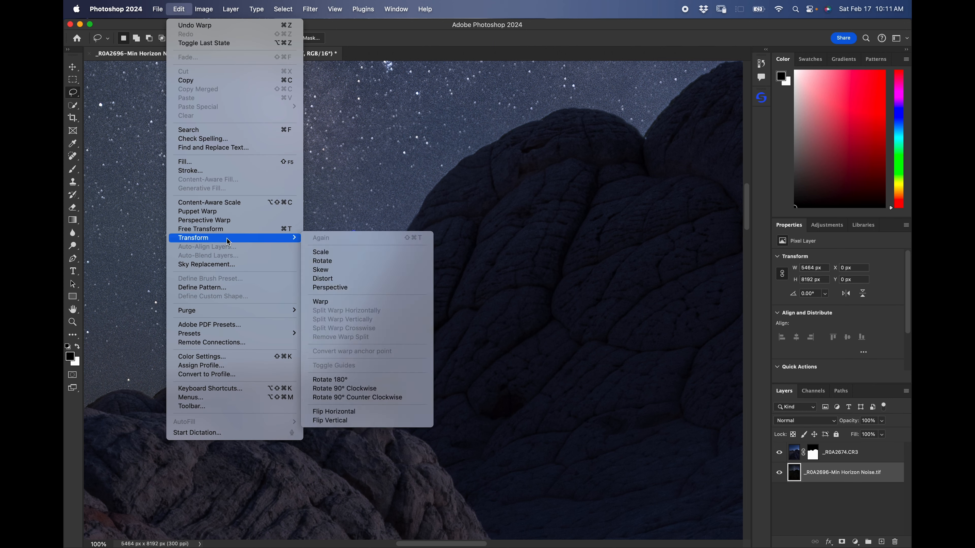
click(345, 302)
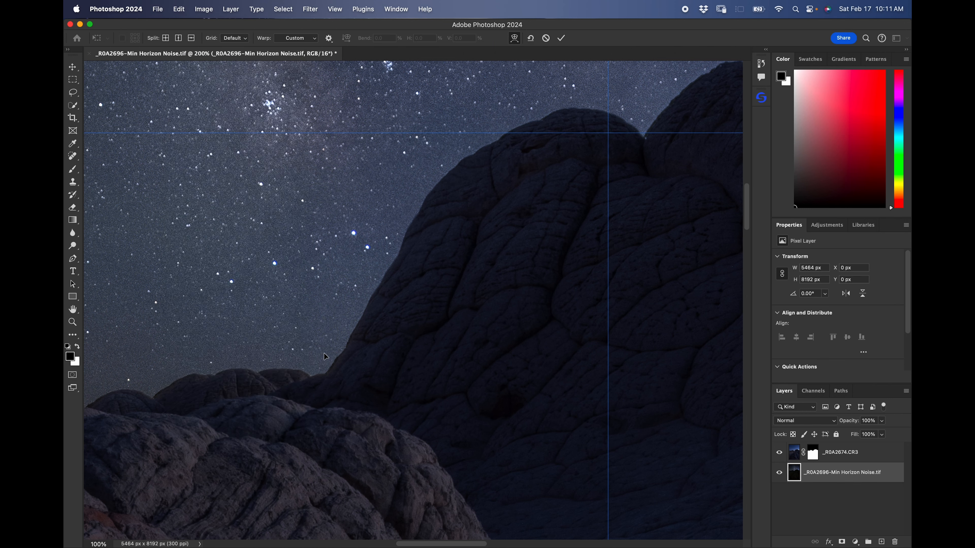
alt+click(288, 294)
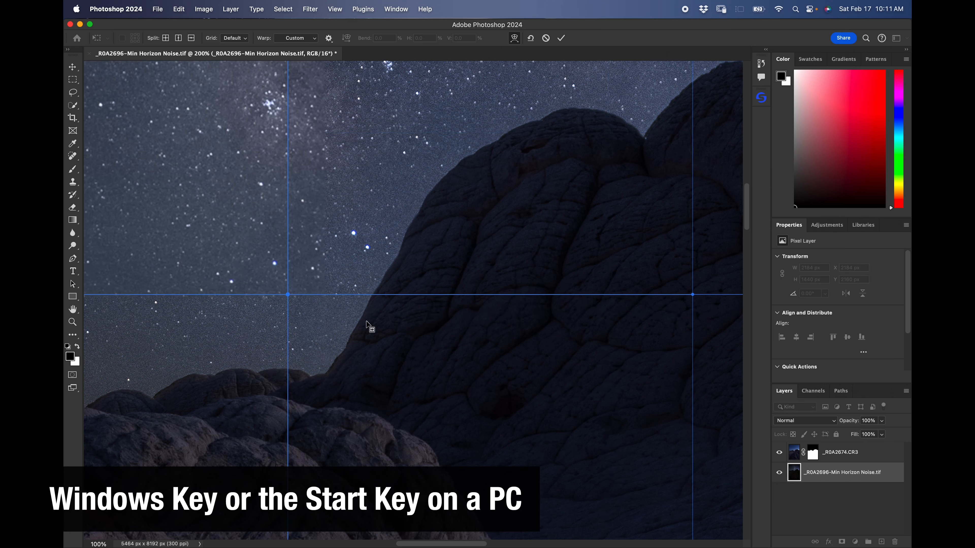
alt+click(407, 411)
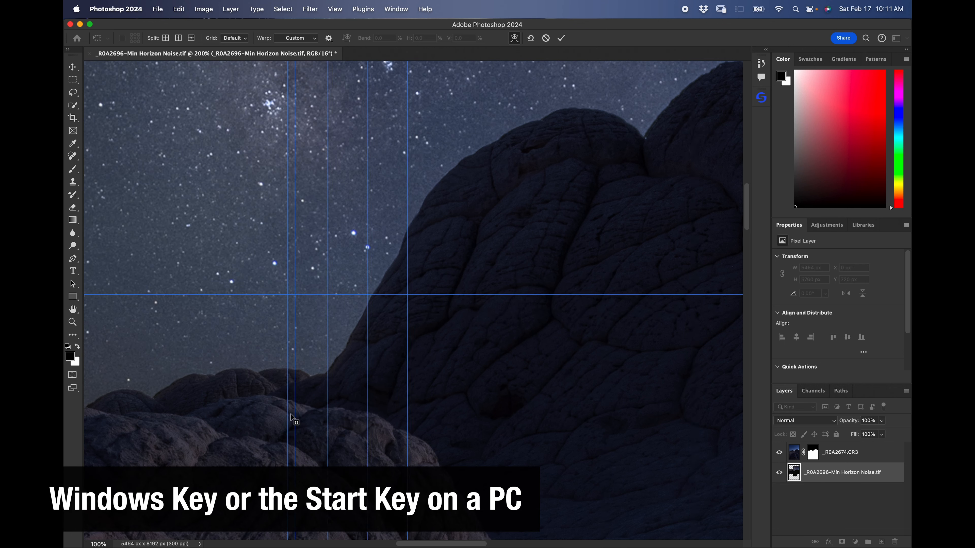
alt+click(291, 415)
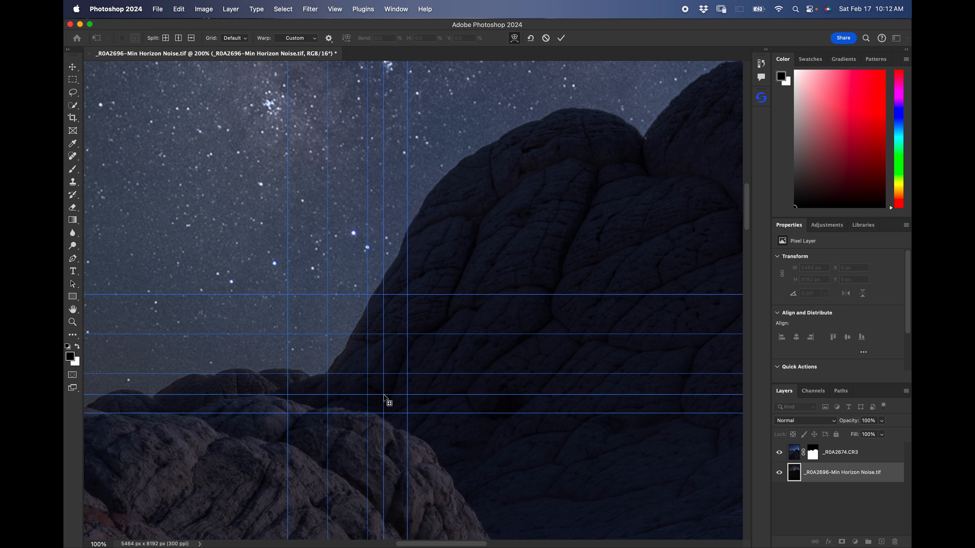
Add a warp split inside the rock at the slope's foot, nudge its anchor slightly to the right, and commit the warp
alt+click(383, 394)
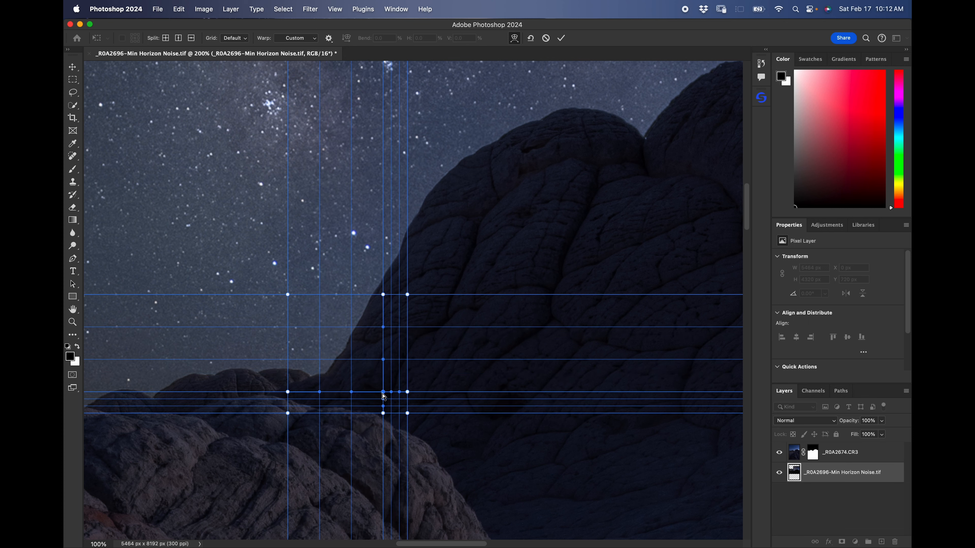
drag(383, 394, 389, 393)
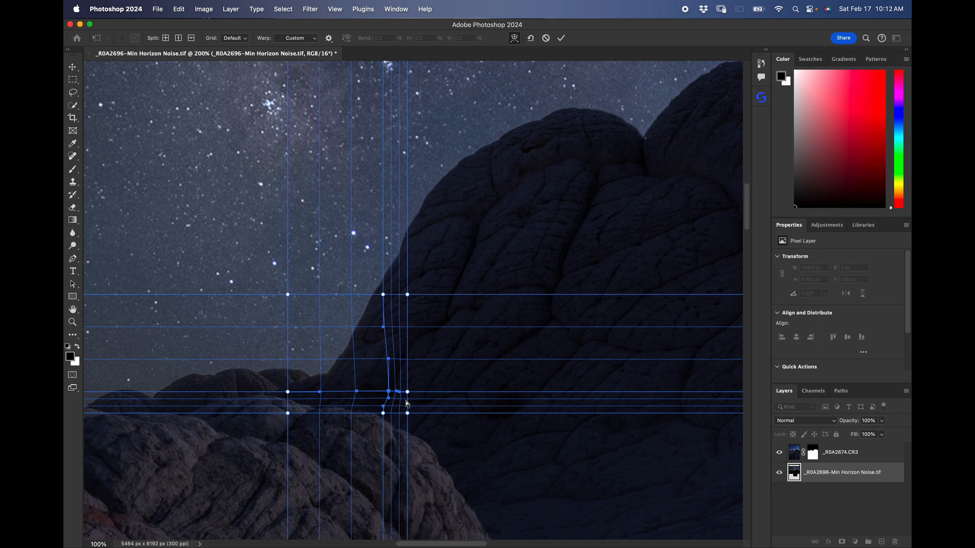
key(Return)
key(l)
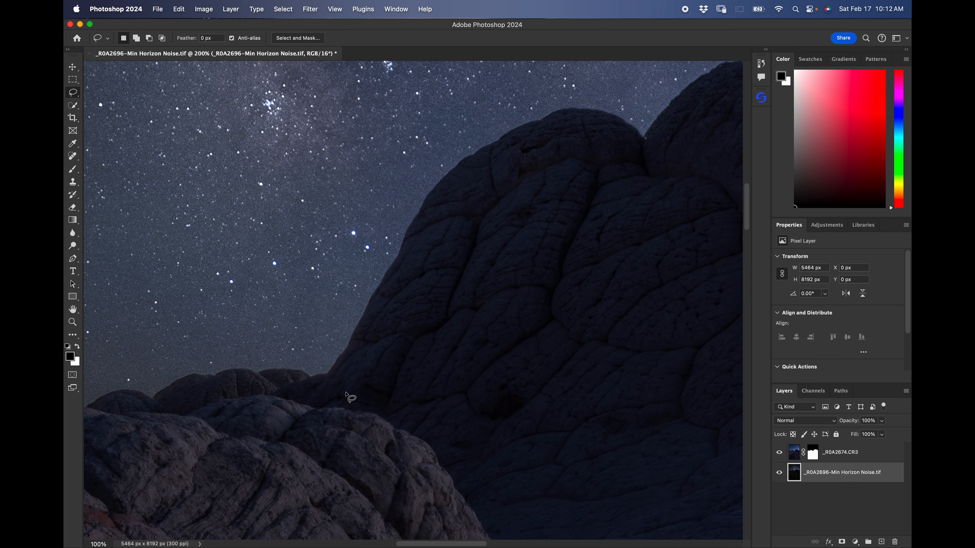
Review the warped horizon blend at several magnifications, from the slope's edge up close to the whole image
key(super+minus)
key(super+minus)
key(super+minus)
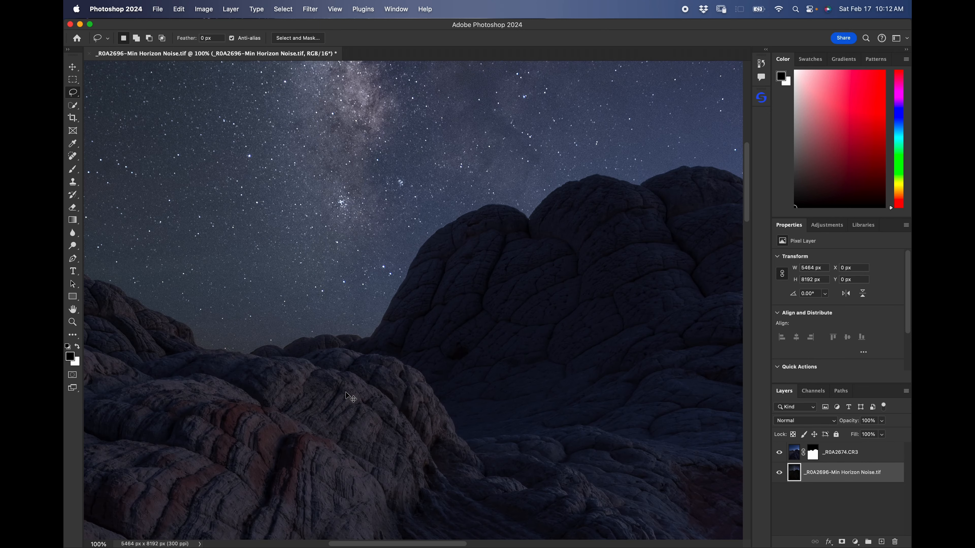
key(super+minus)
key(super+minus)
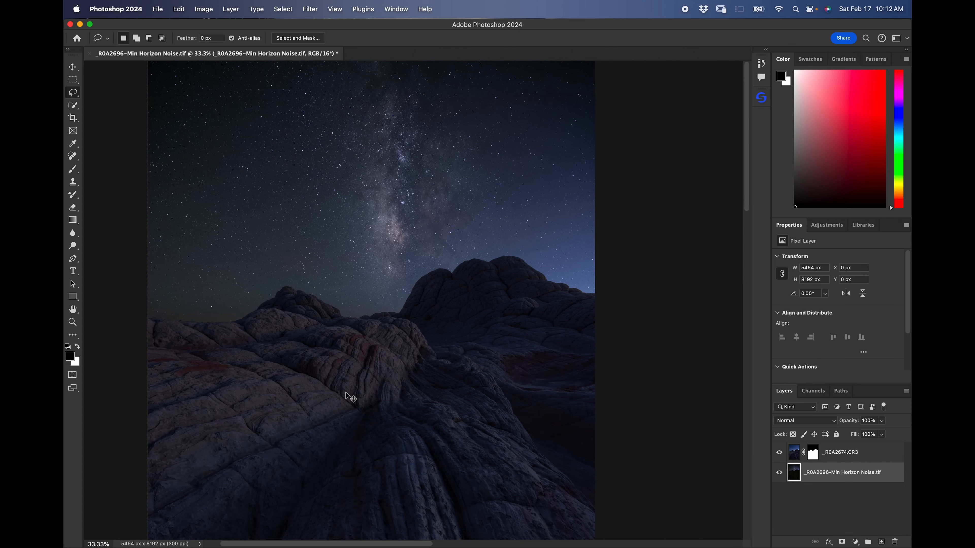
key(super+plus)
key(super+plus)
key(super+plus)
key(super+plus)
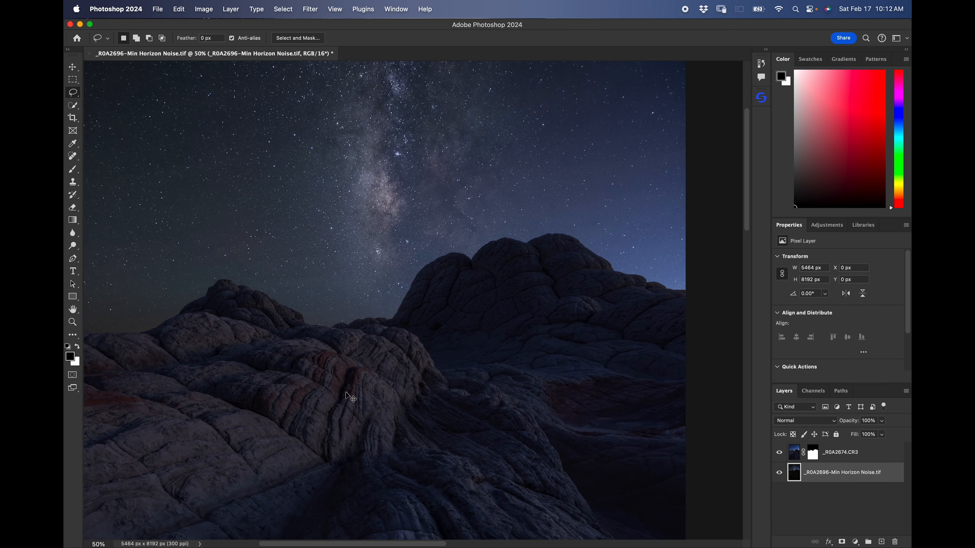
key(super+plus)
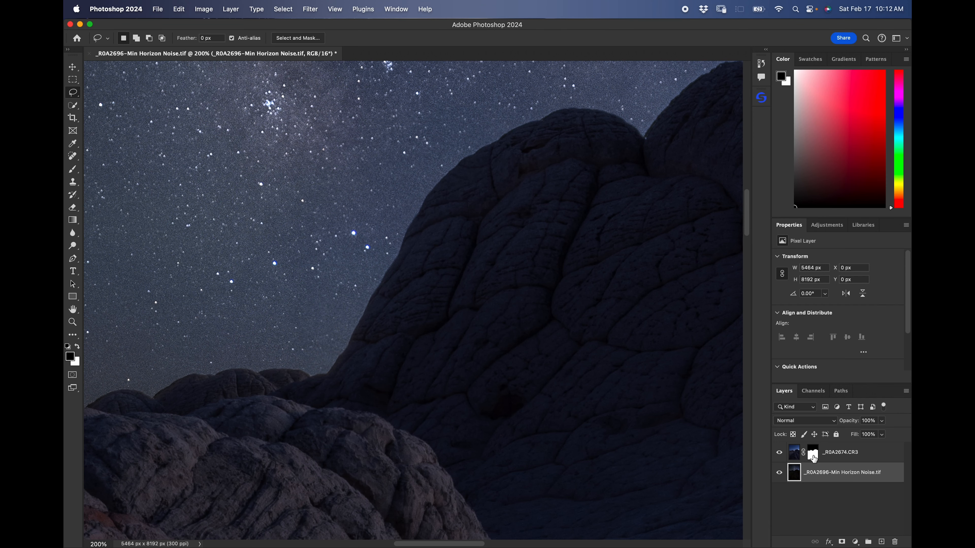
key(super+0)
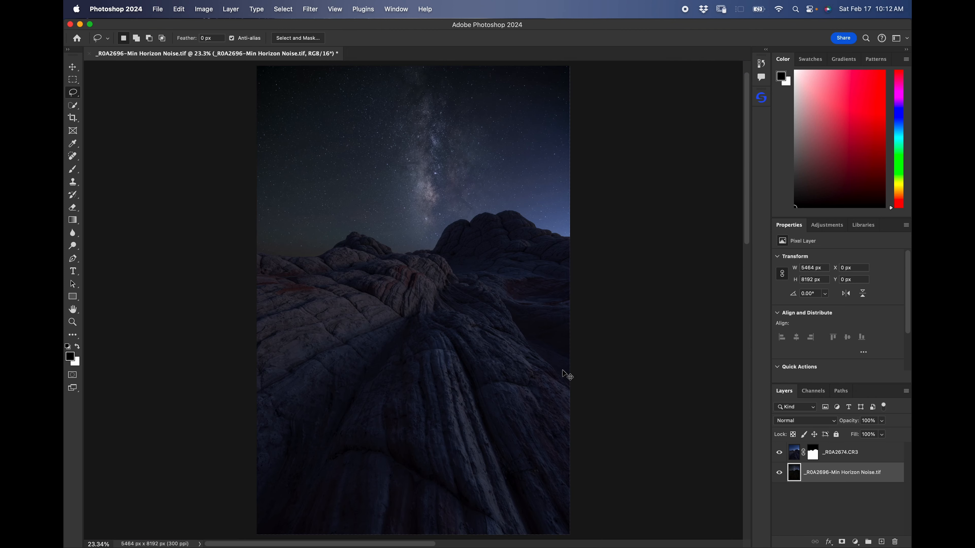